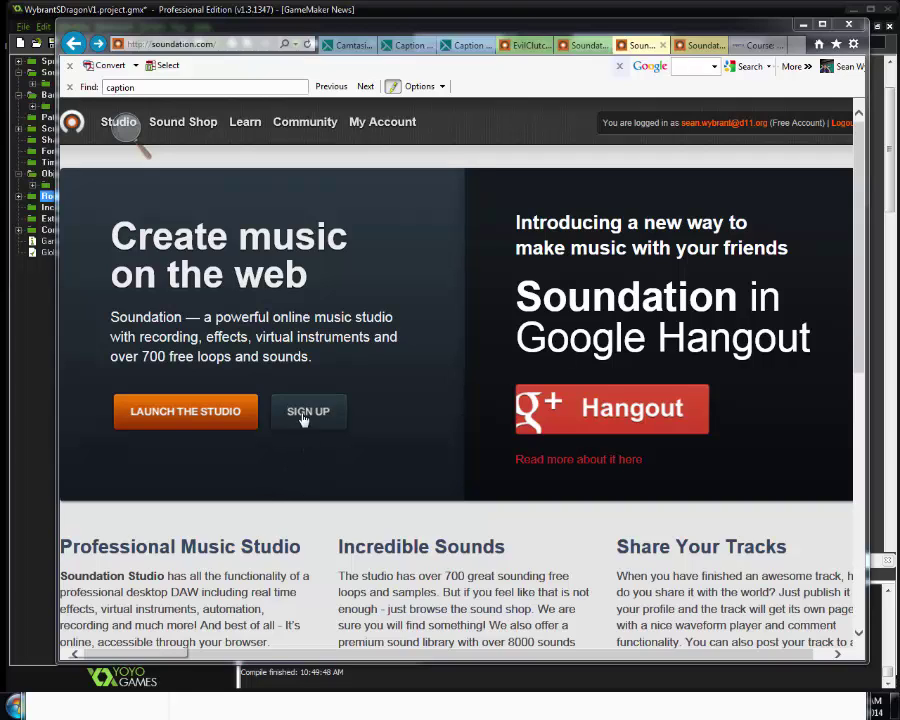
Launch Soundation Studio and start a new empty song from the File menu
click(186, 419)
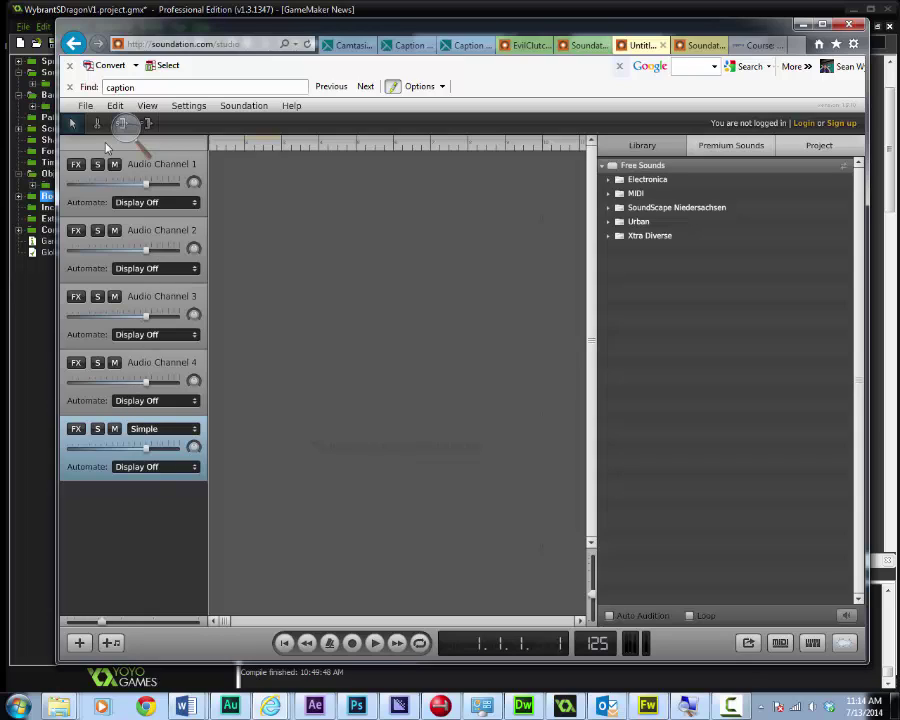
click(88, 106)
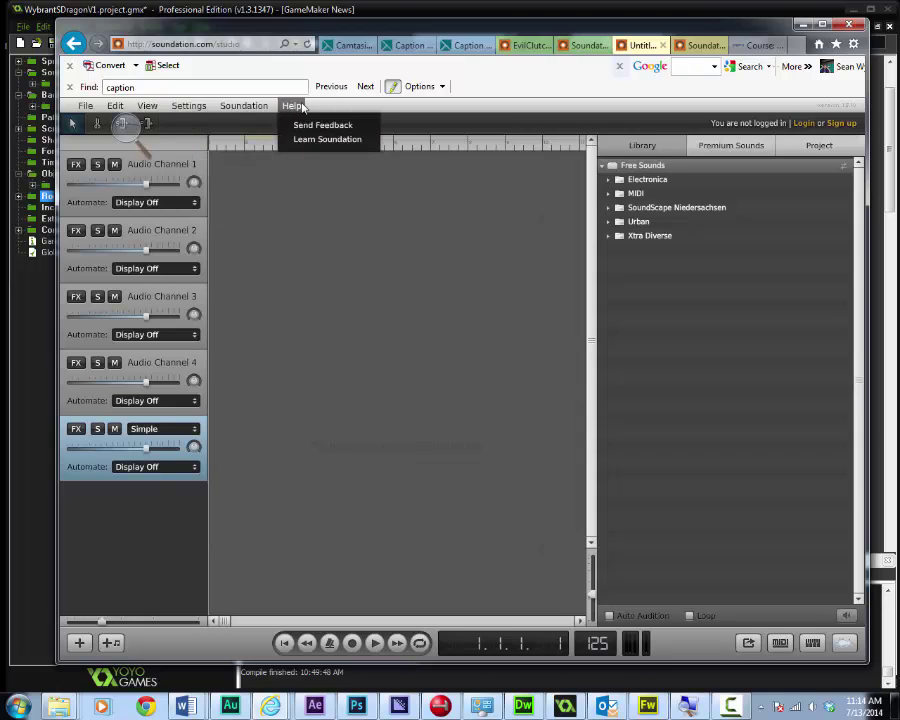
mouse_move(238, 113)
mouse_move(89, 110)
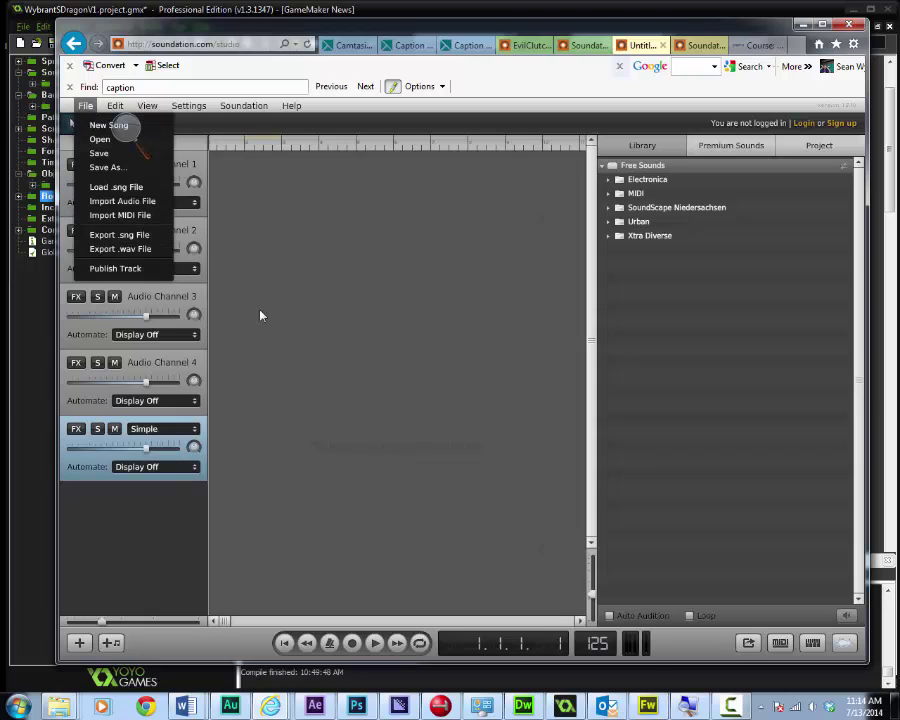
click(118, 125)
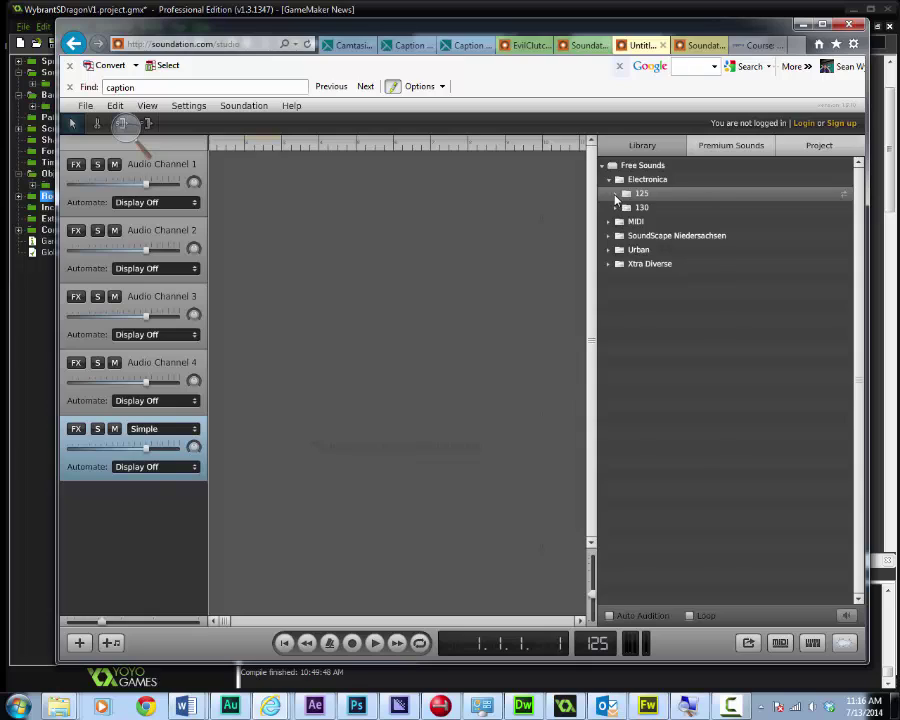
Place 125 909 Kick.wav from the 125 folder at the start of Audio Channel 1, then play it
click(616, 195)
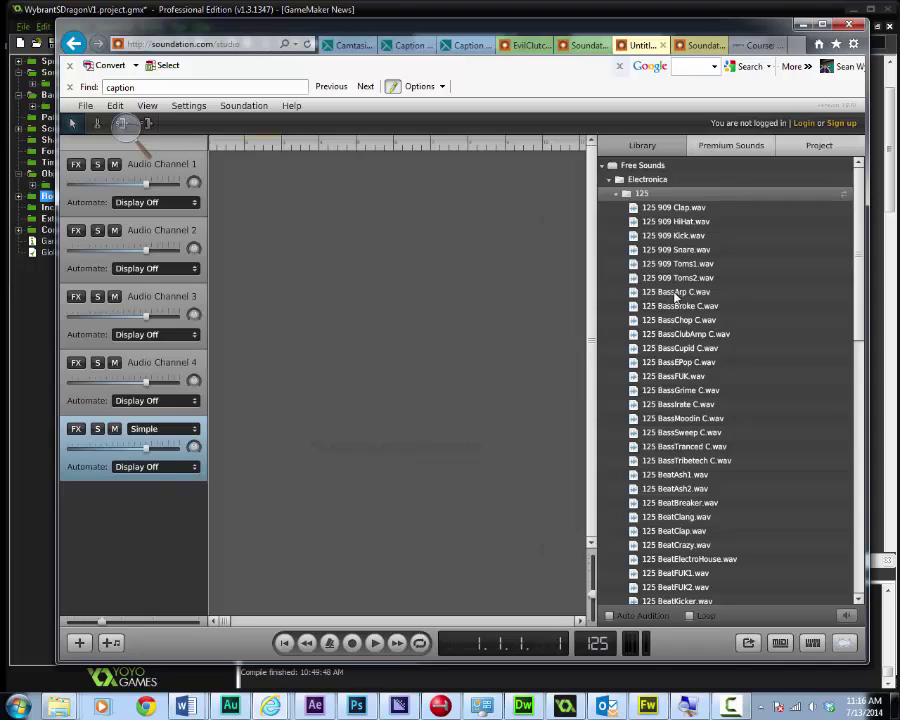
click(677, 293)
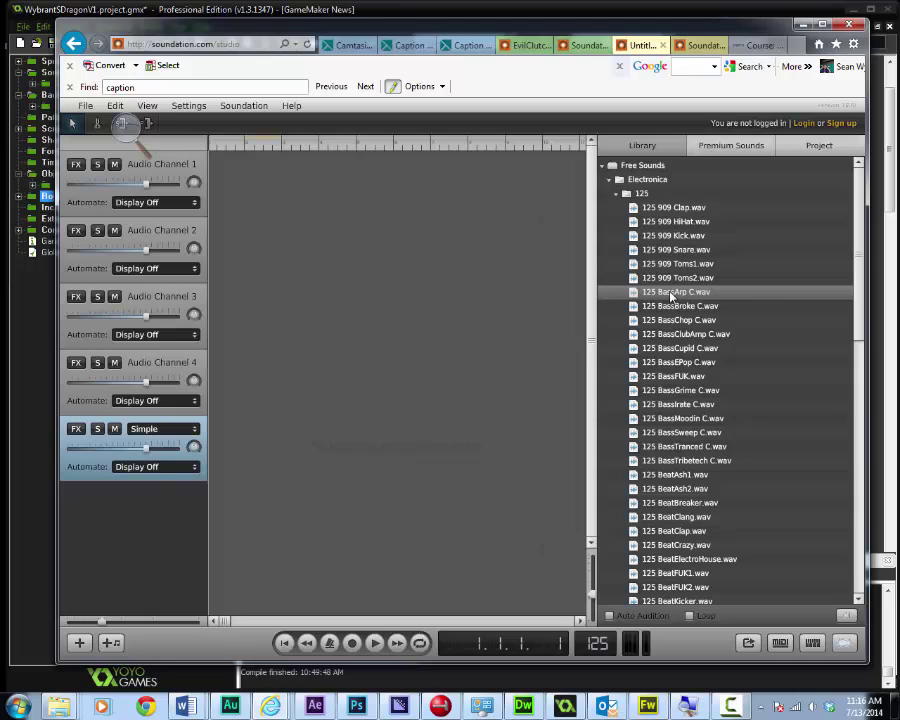
click(664, 208)
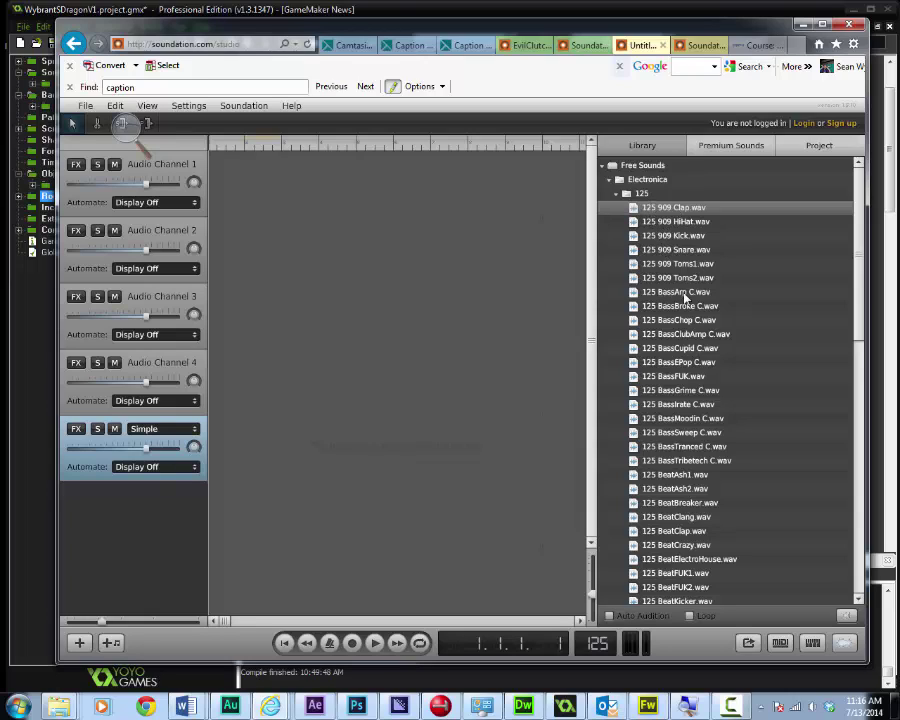
click(669, 237)
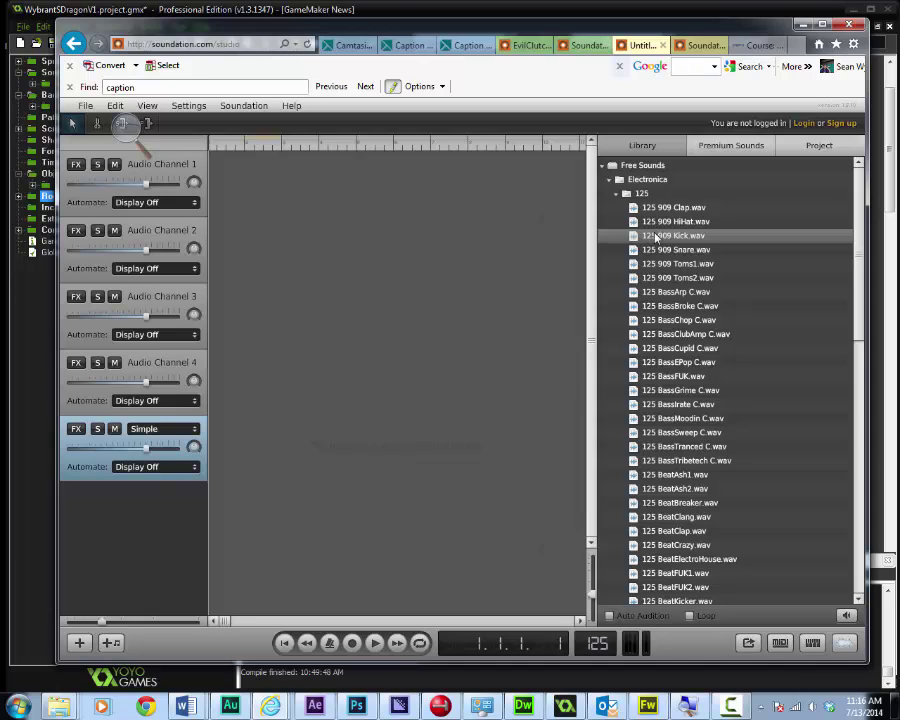
drag(655, 237, 247, 187)
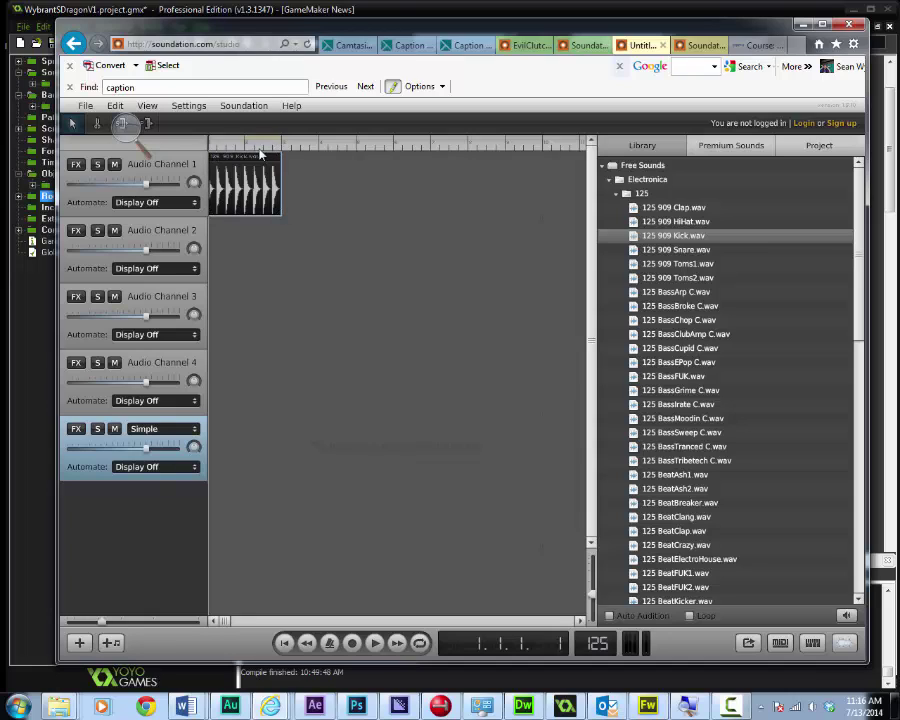
click(374, 643)
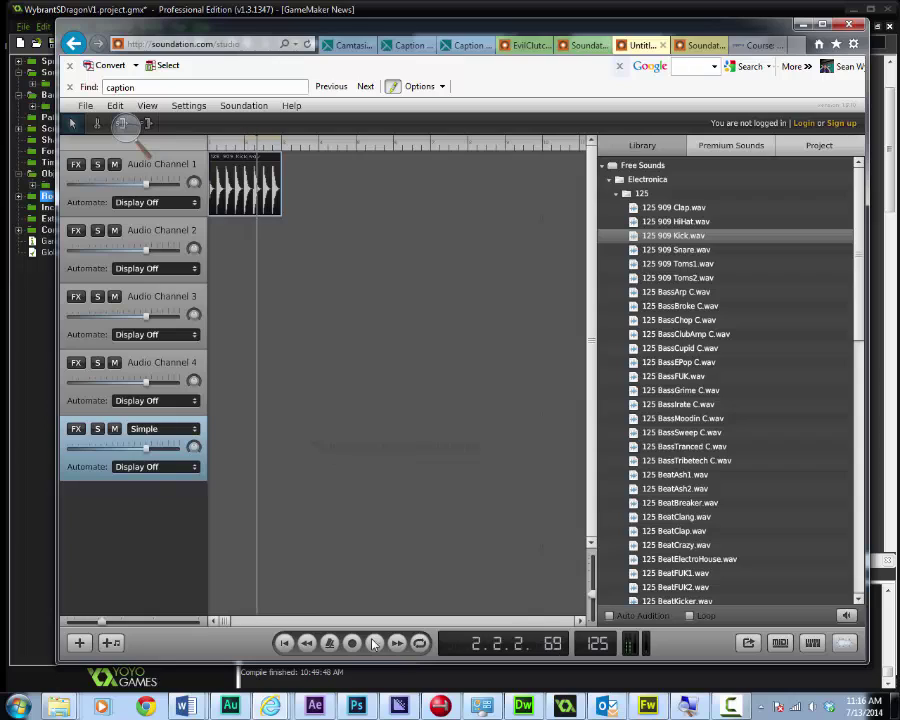
click(374, 643)
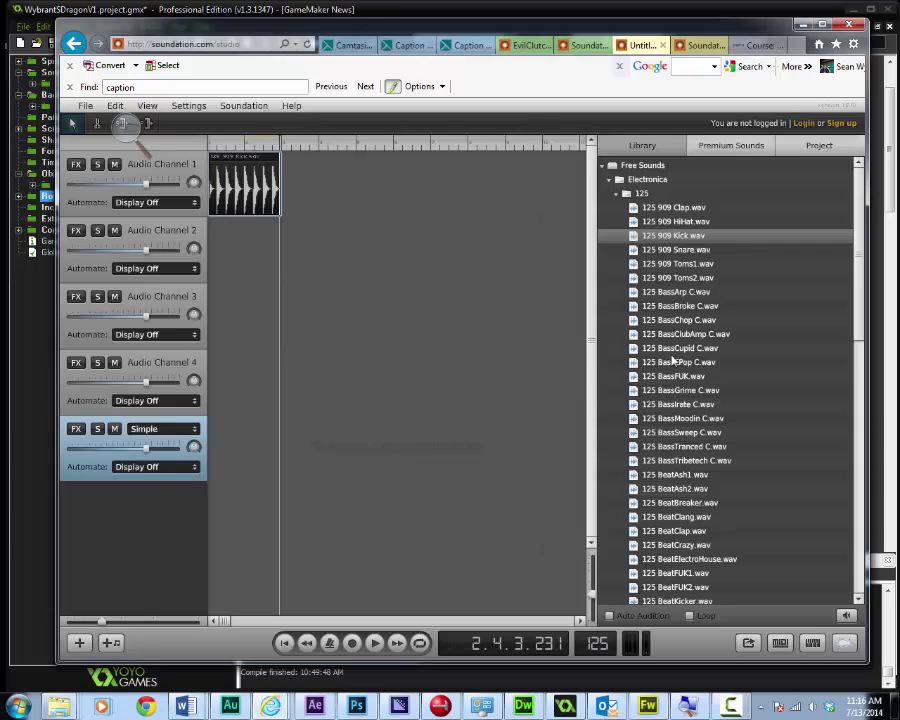
Drop 125 909 Snare.wav onto Audio Channel 2 and play the song from the beginning
click(676, 251)
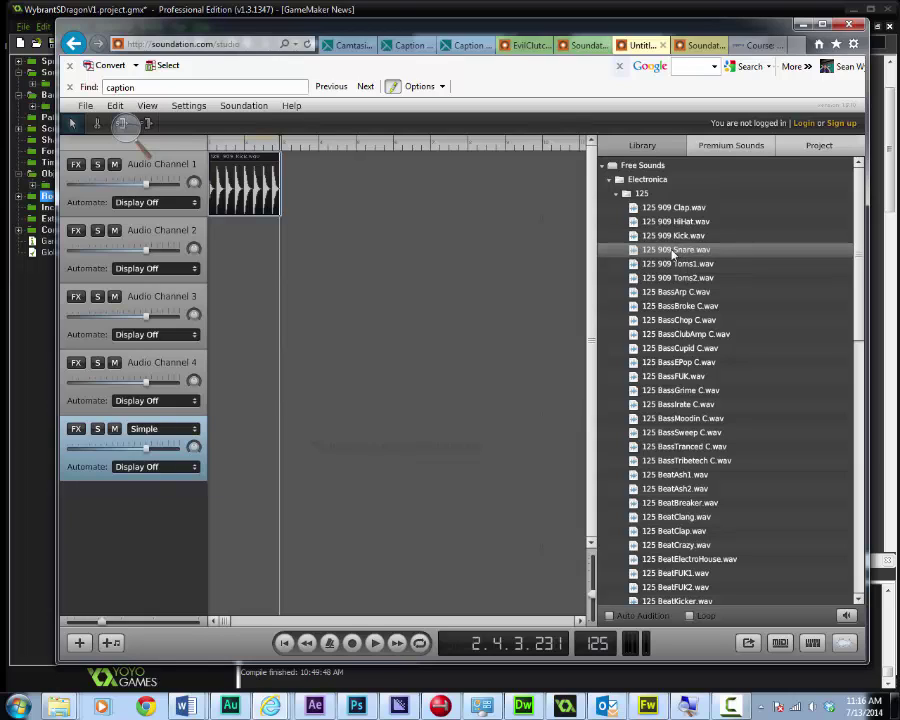
drag(676, 251, 280, 254)
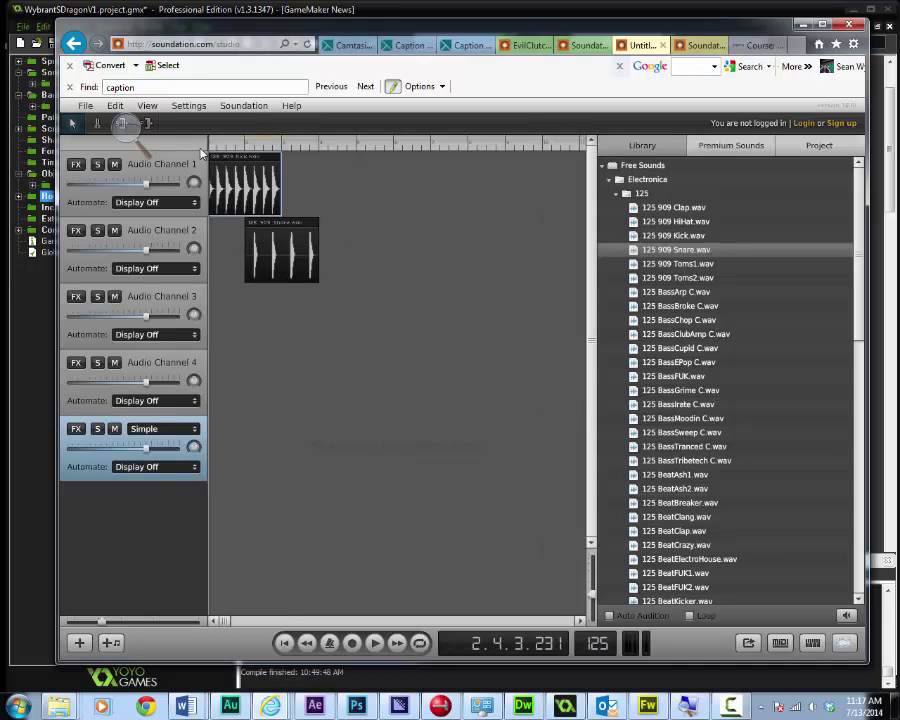
key(Return)
key(space)
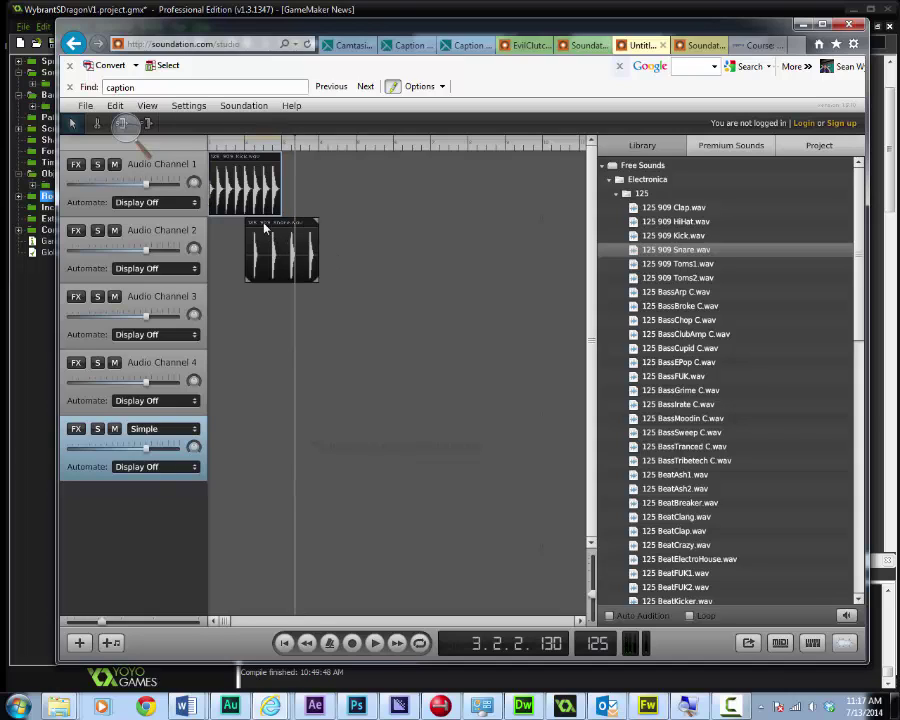
Copy the kick clip and paste it right after the original on Audio Channel 1
right_click(232, 173)
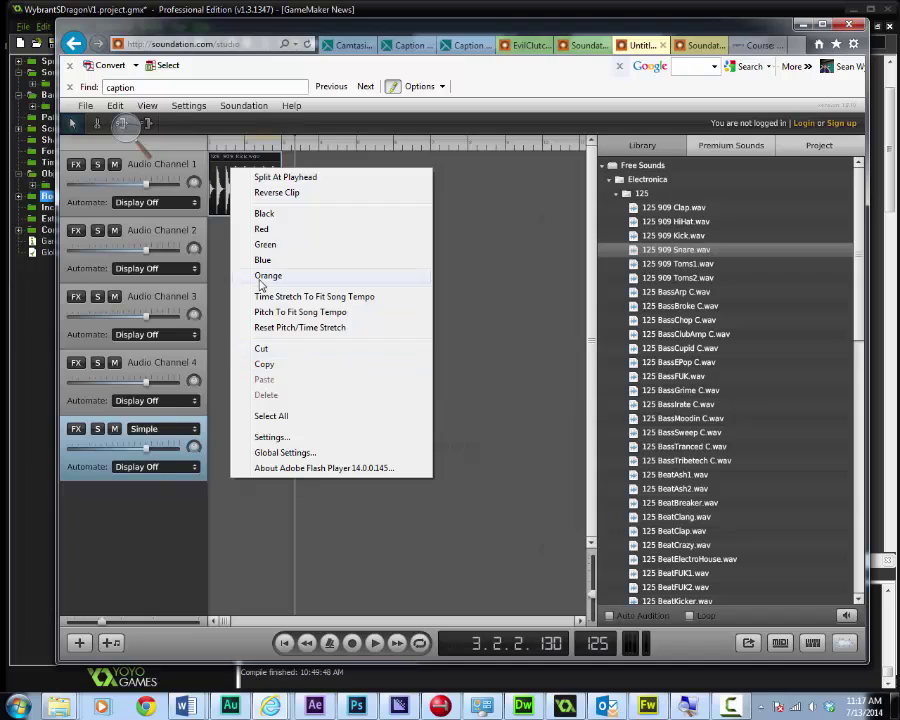
click(278, 365)
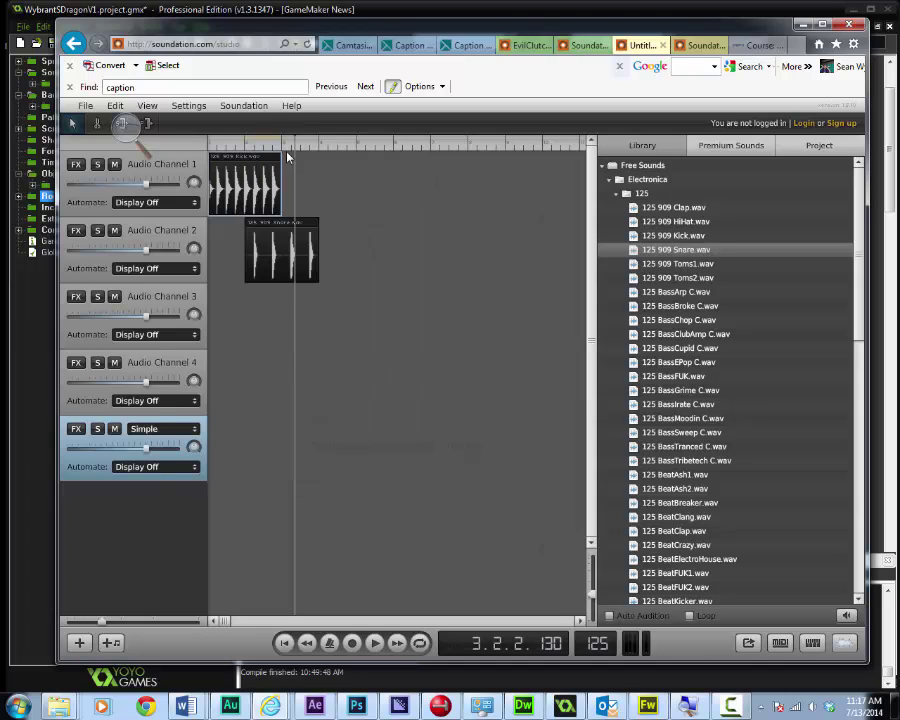
right_click(303, 170)
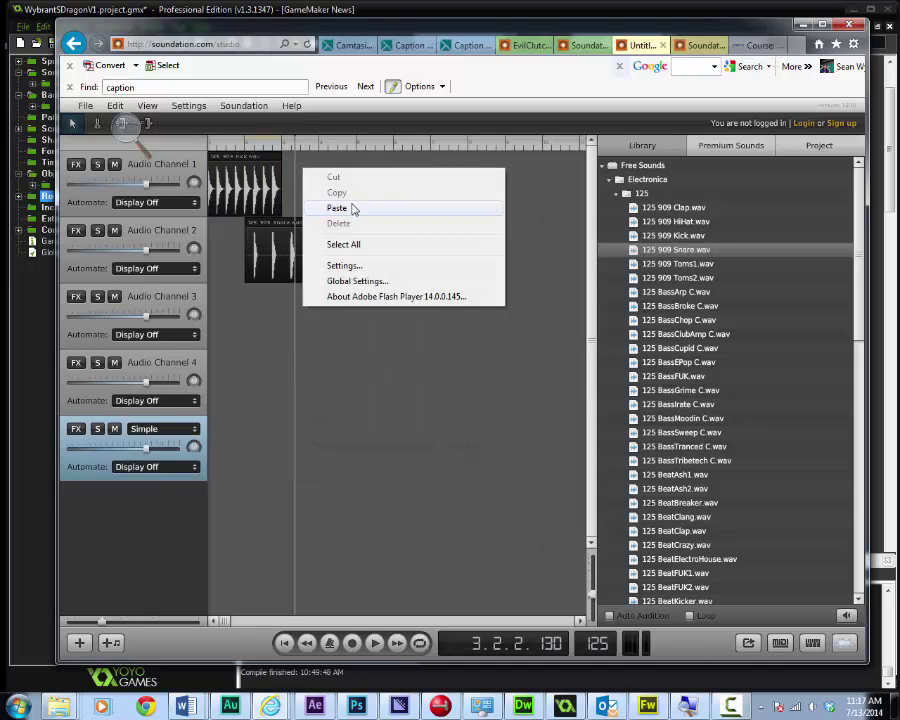
click(350, 208)
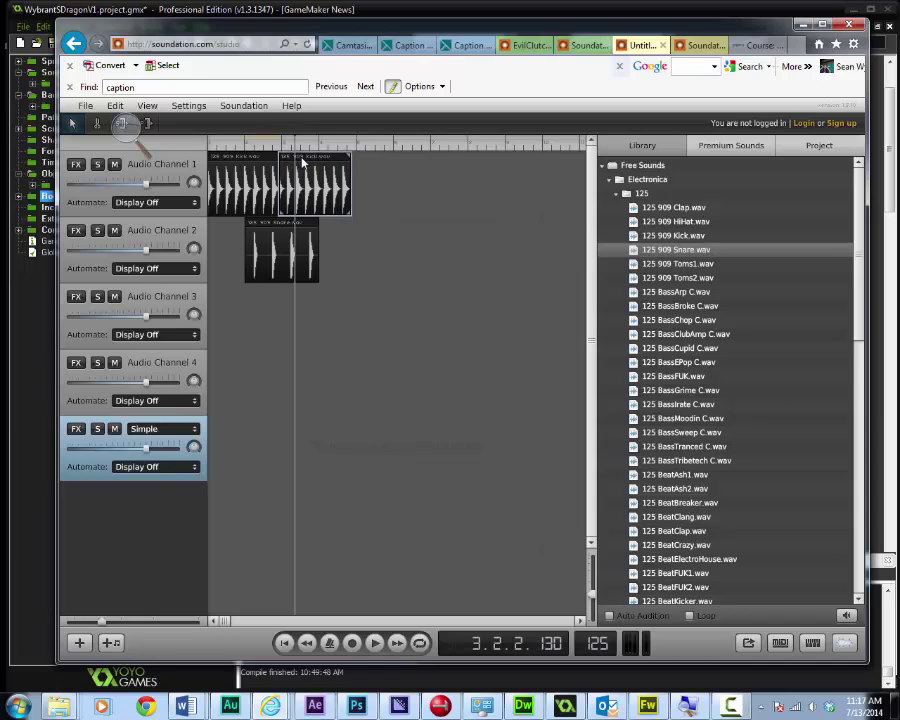
drag(303, 165, 308, 165)
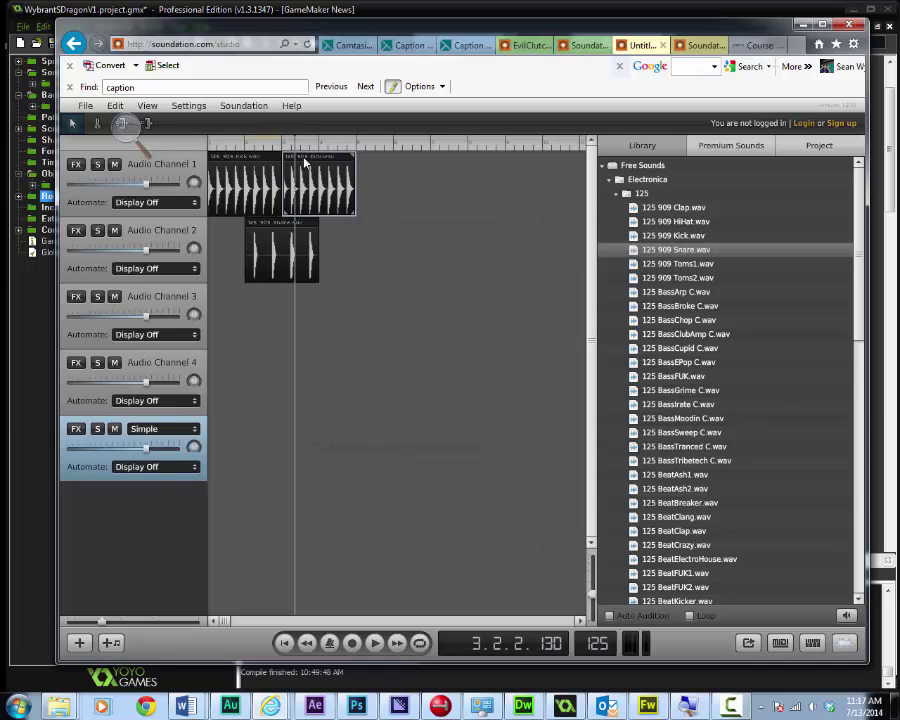
Play the song back from the start, then pick 125 BassFUK.wav in the library
click(210, 147)
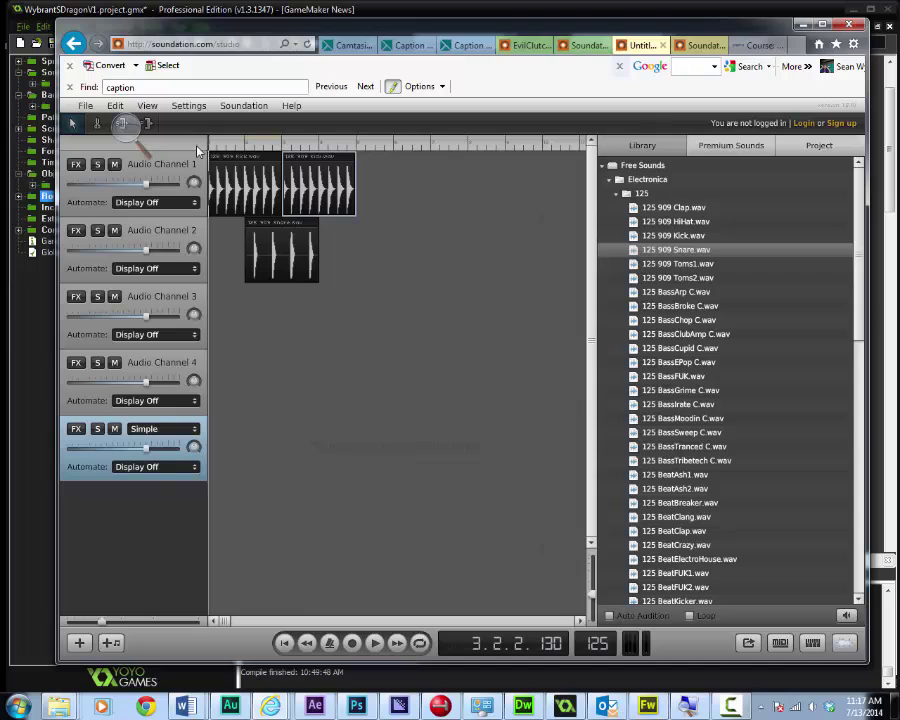
key(space)
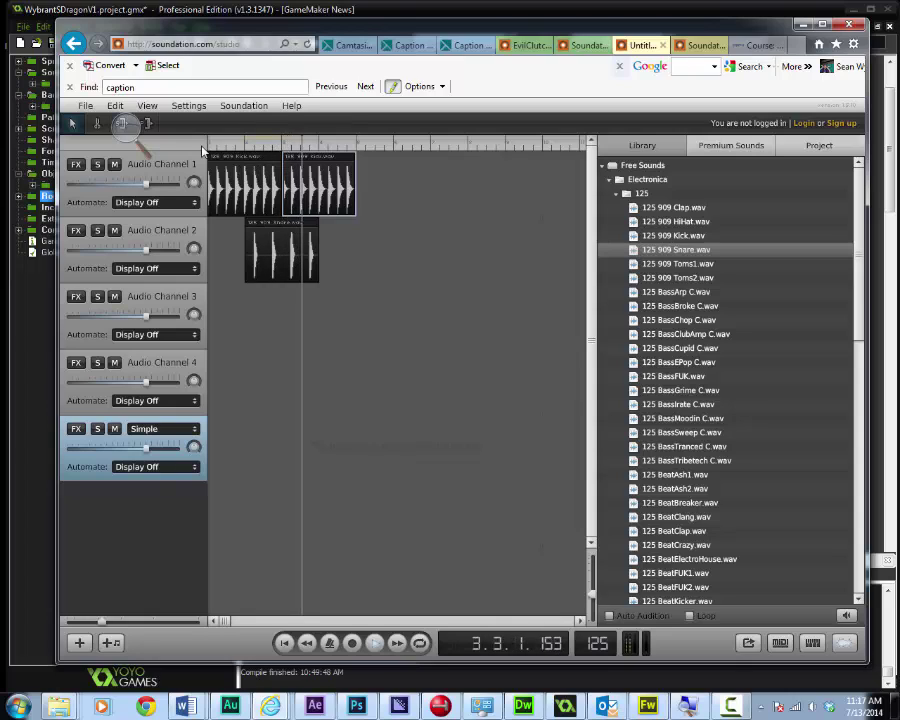
key(space)
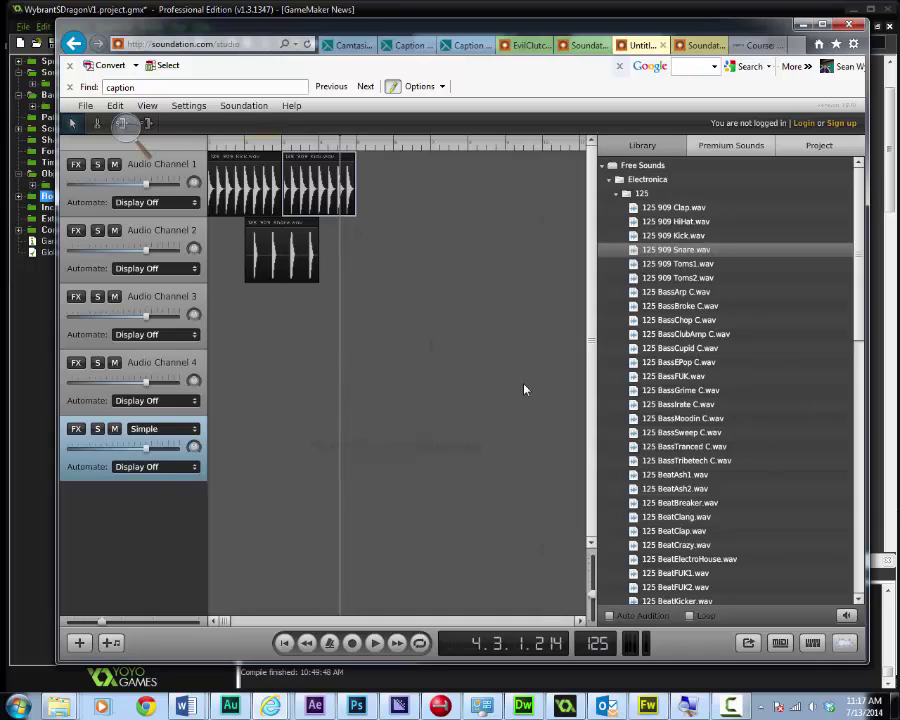
click(666, 380)
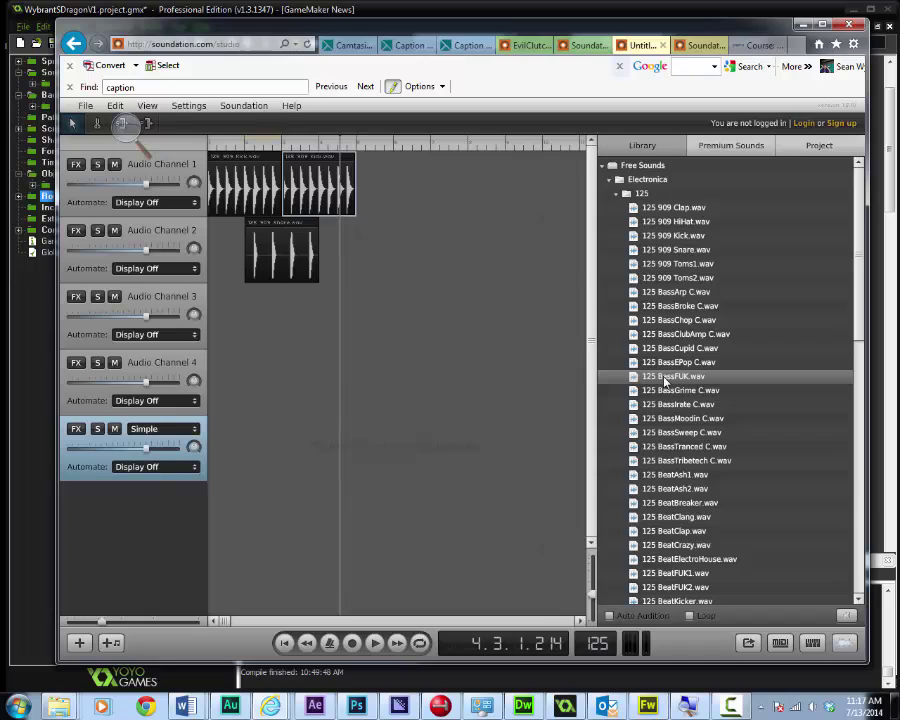
drag(668, 380, 282, 318)
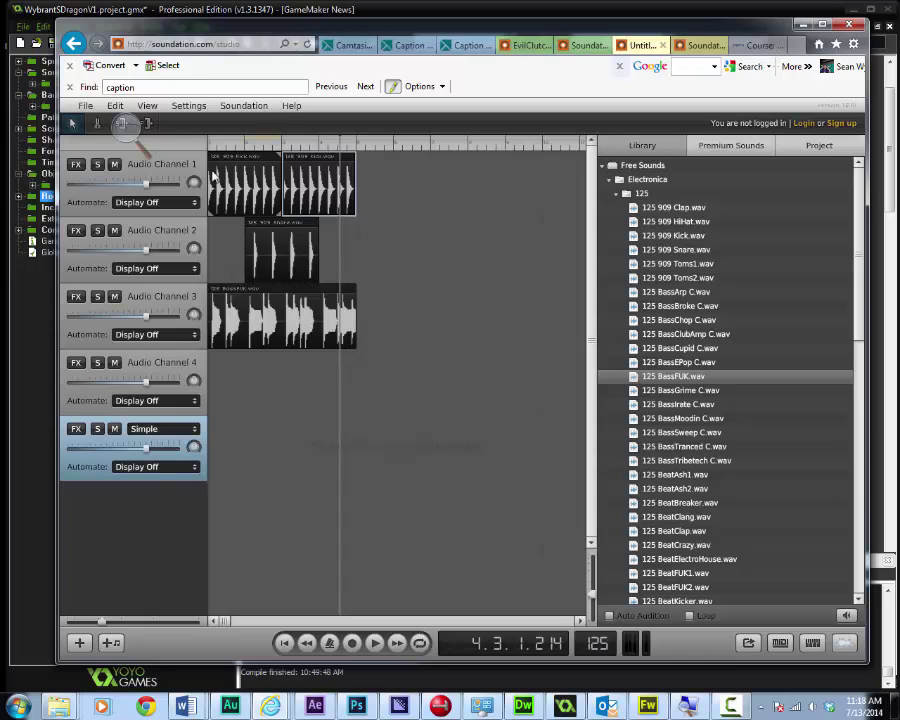
key(Home)
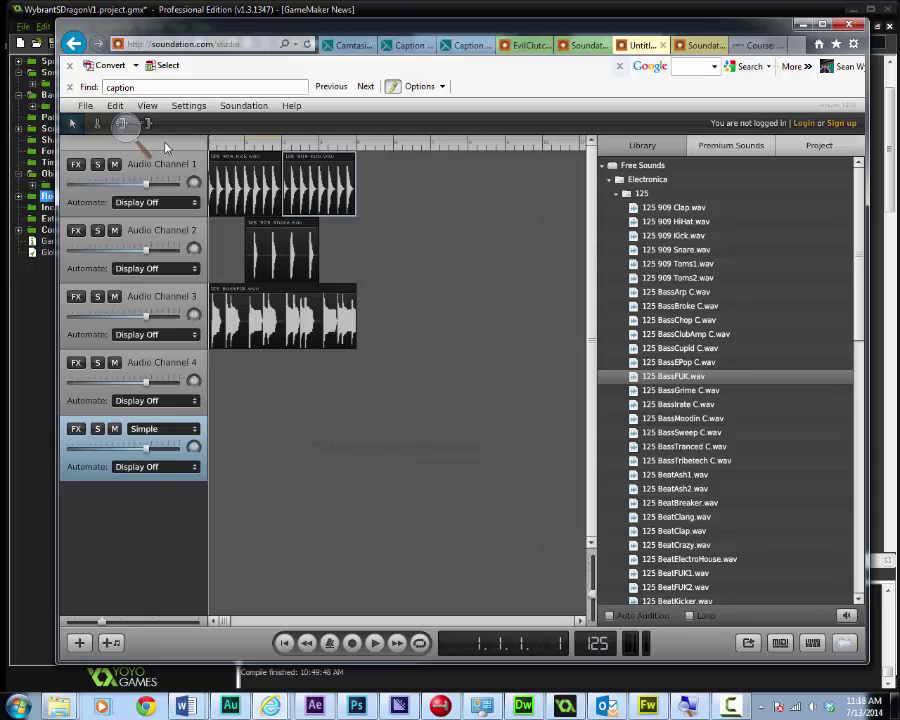
key(space)
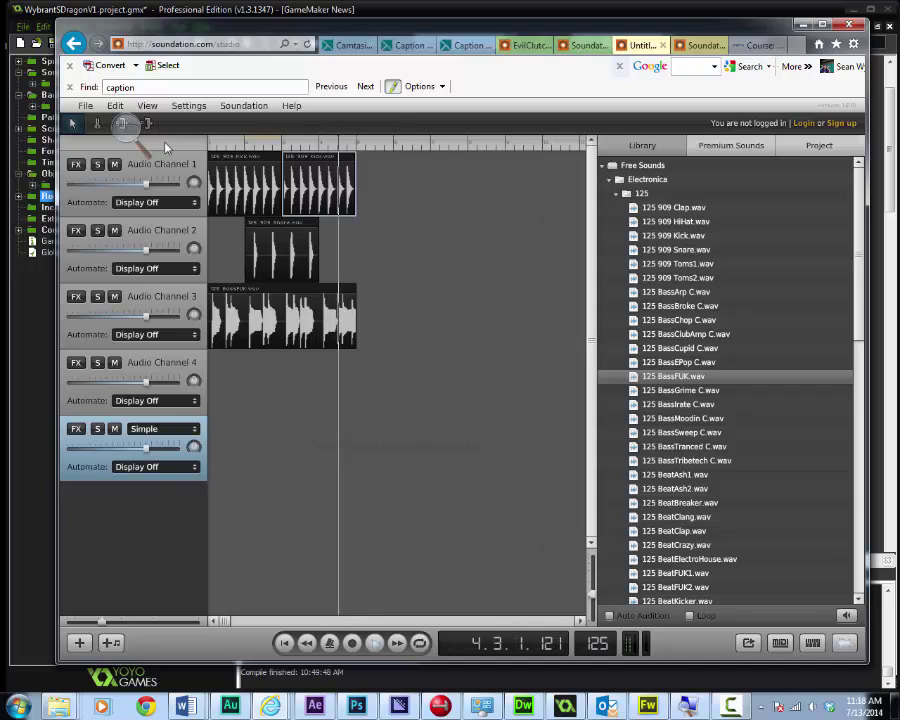
key(space)
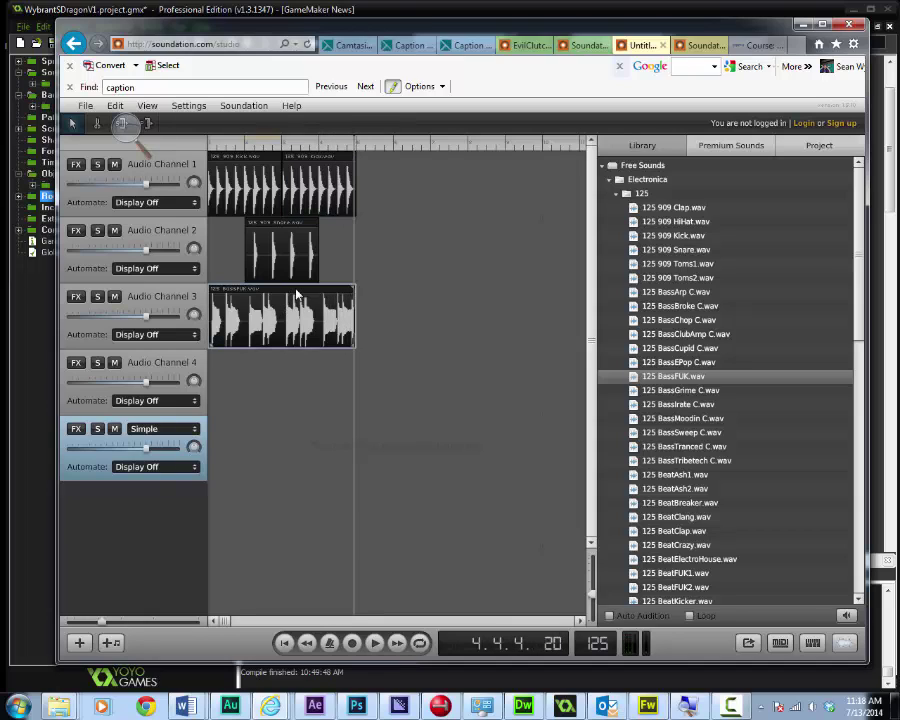
right_click(297, 293)
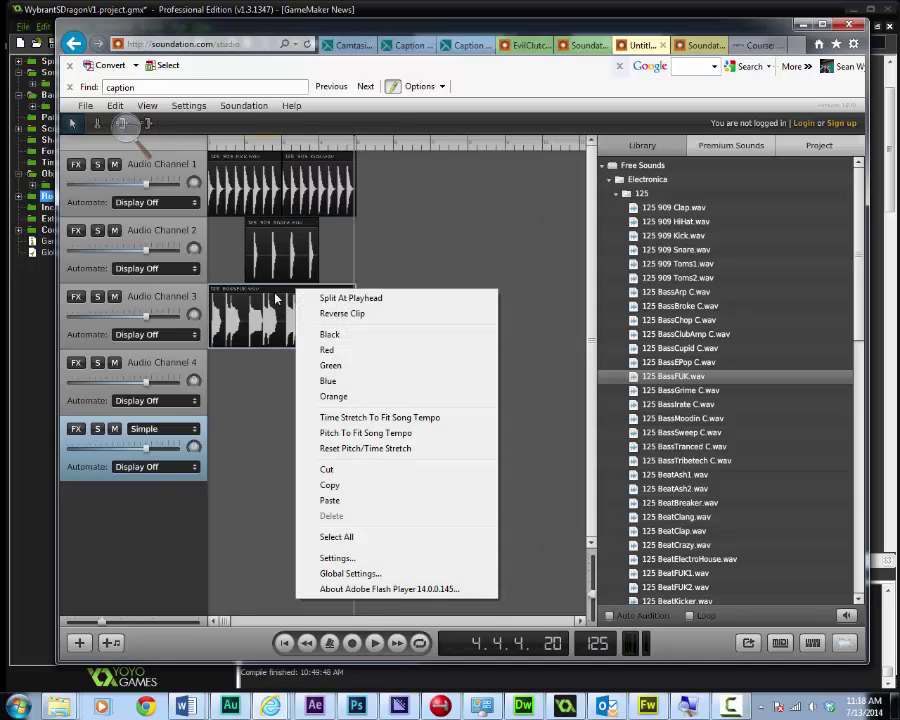
click(354, 476)
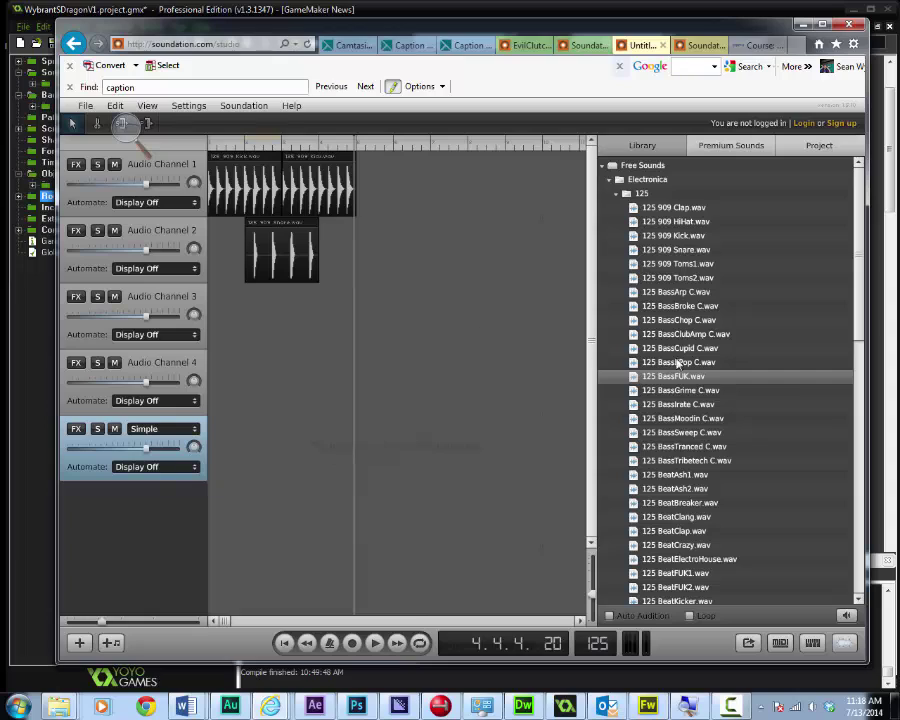
Place 125 BassCupid C.wav on Audio Channel 3, aligned with the snare clip
click(693, 364)
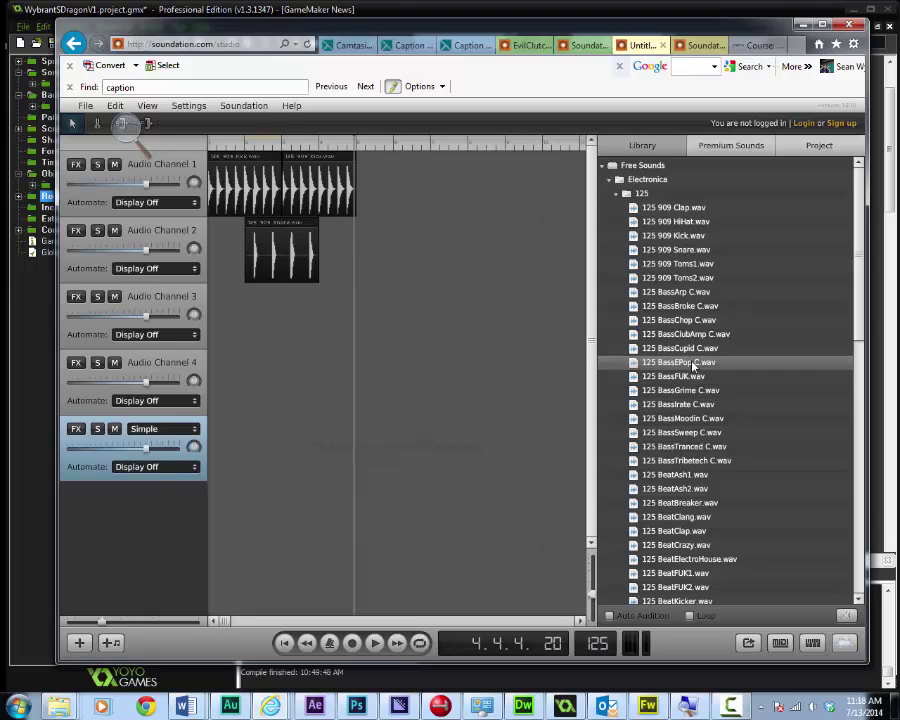
click(690, 350)
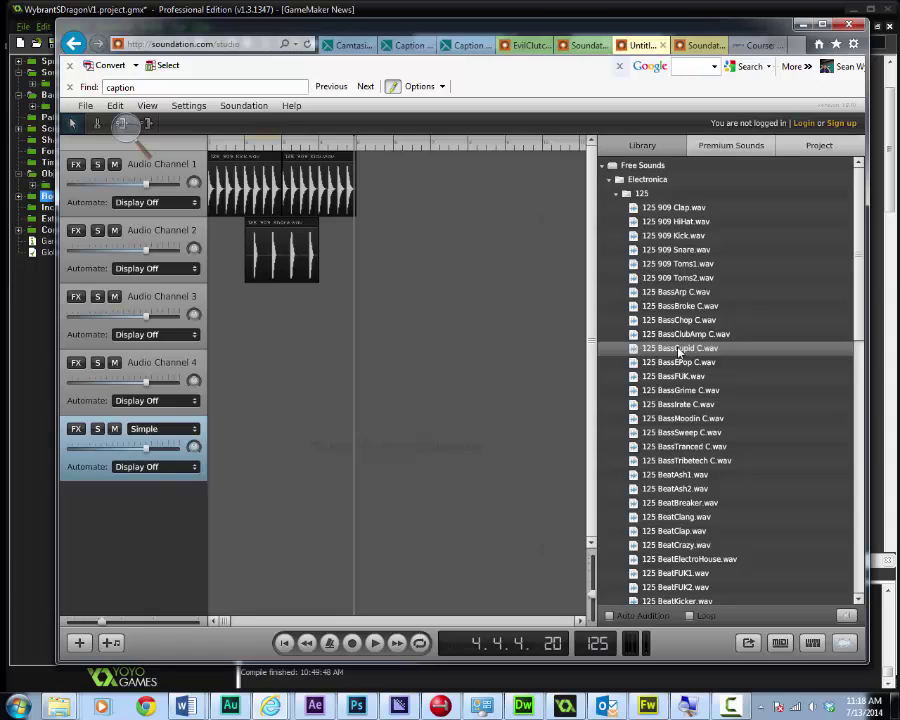
click(671, 322)
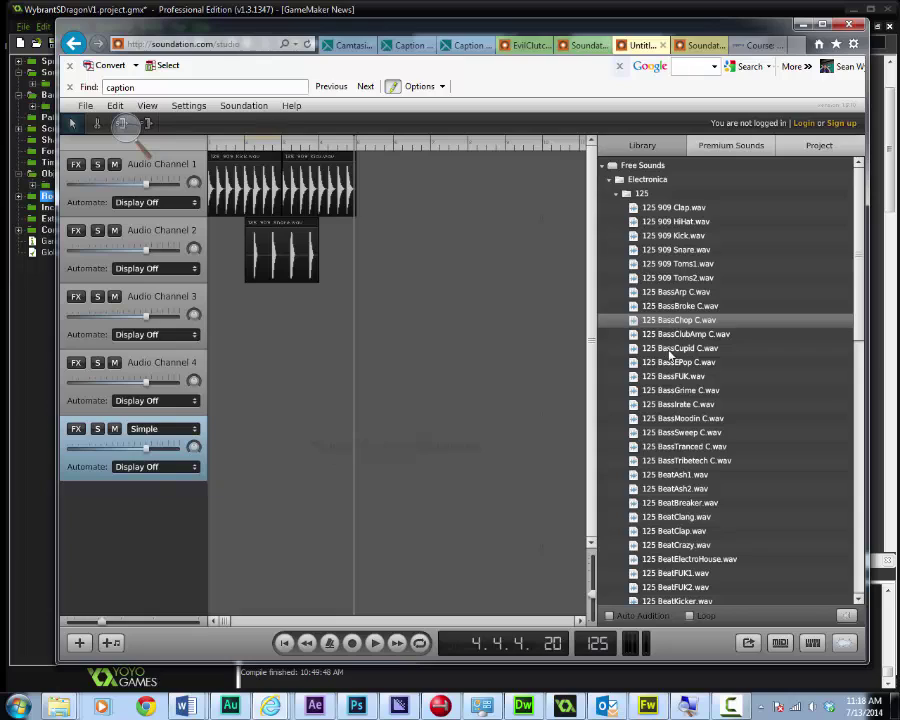
click(673, 350)
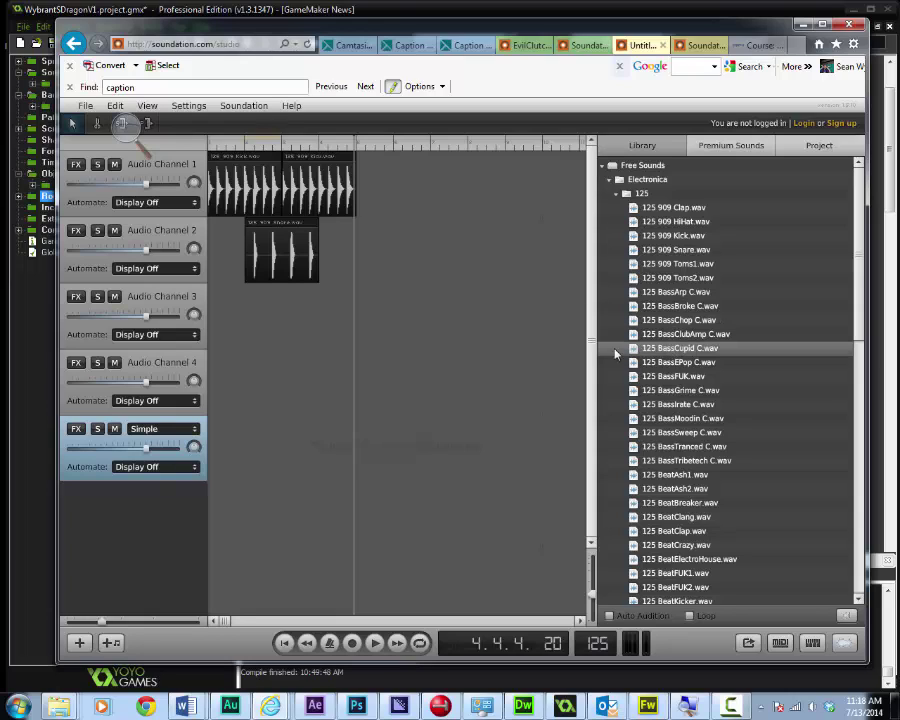
drag(615, 352, 285, 320)
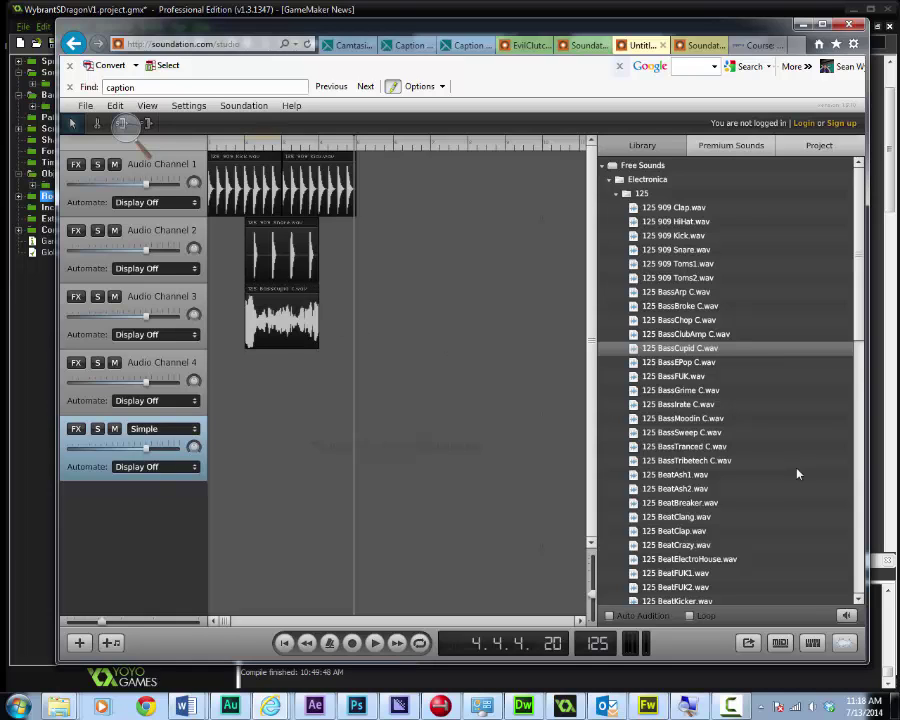
scroll(727, 477, down, 4)
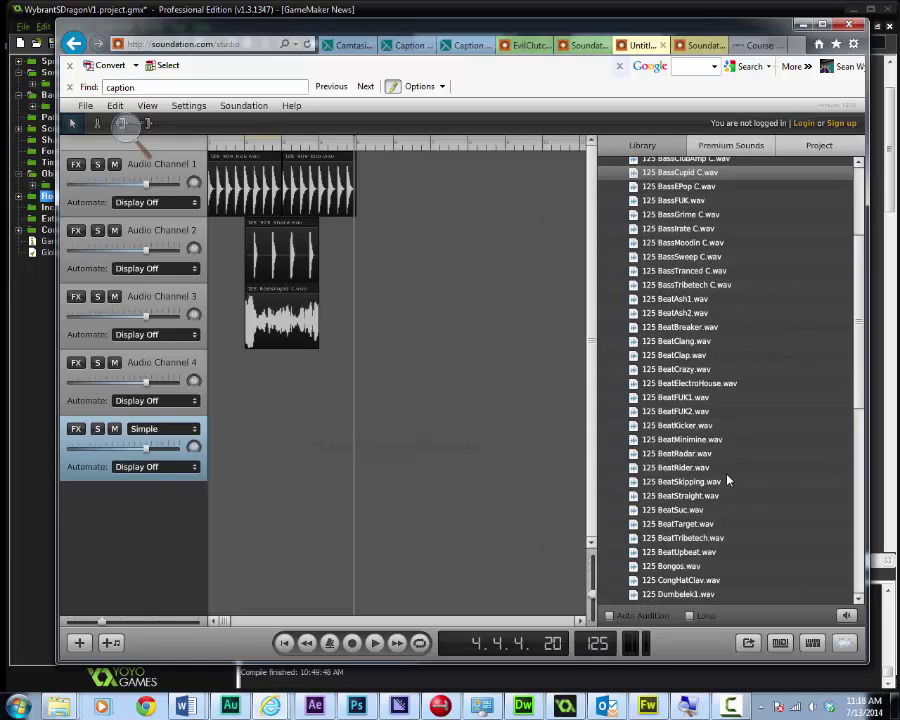
scroll(727, 481, down, 4)
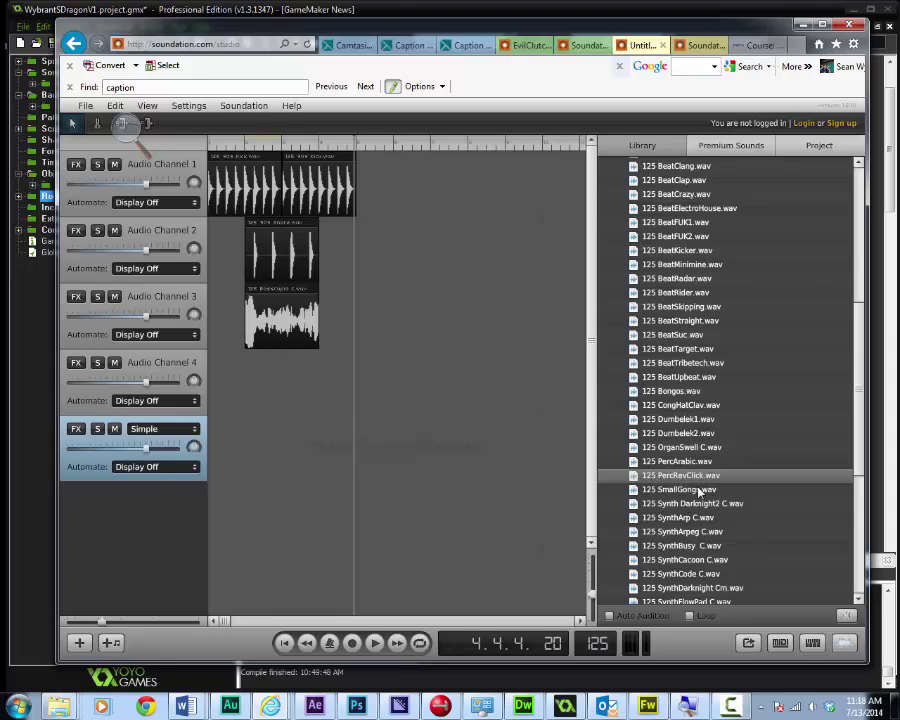
Place 125 PercRevClick.wav on Audio Channel 4 and start playback
drag(682, 478, 375, 387)
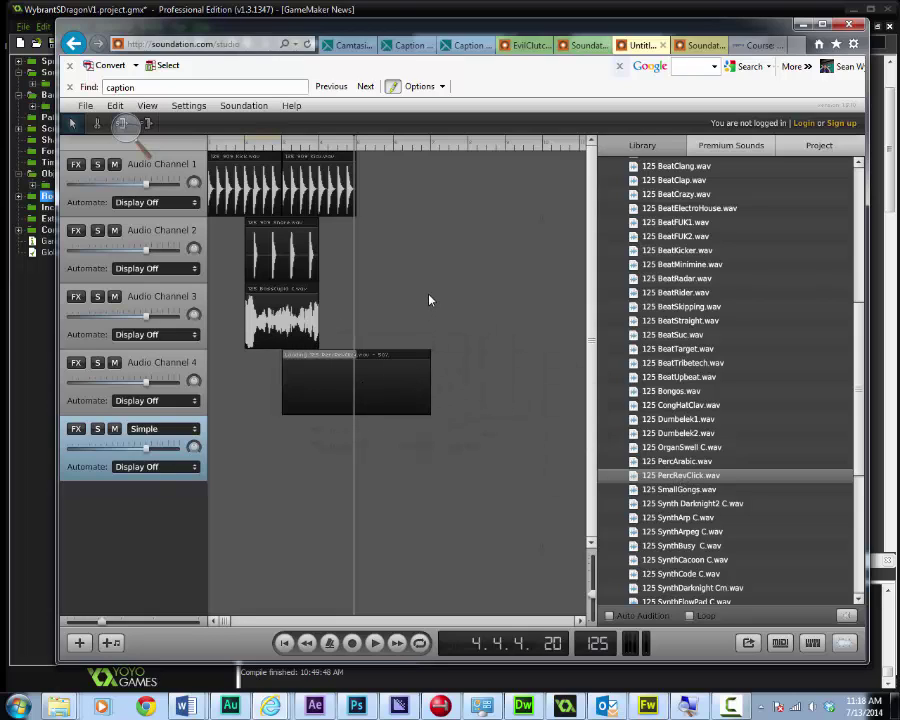
key(space)
right_click(278, 238)
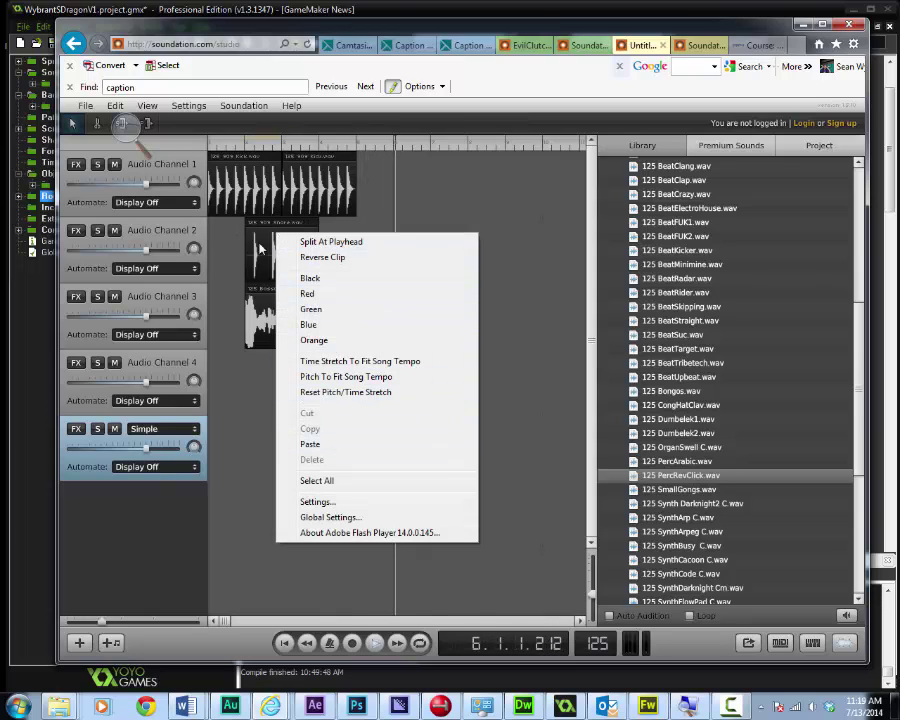
click(322, 393)
Copy and paste the Channel 2 snare clip and the last Channel 1 kick clip once each
right_click(287, 266)
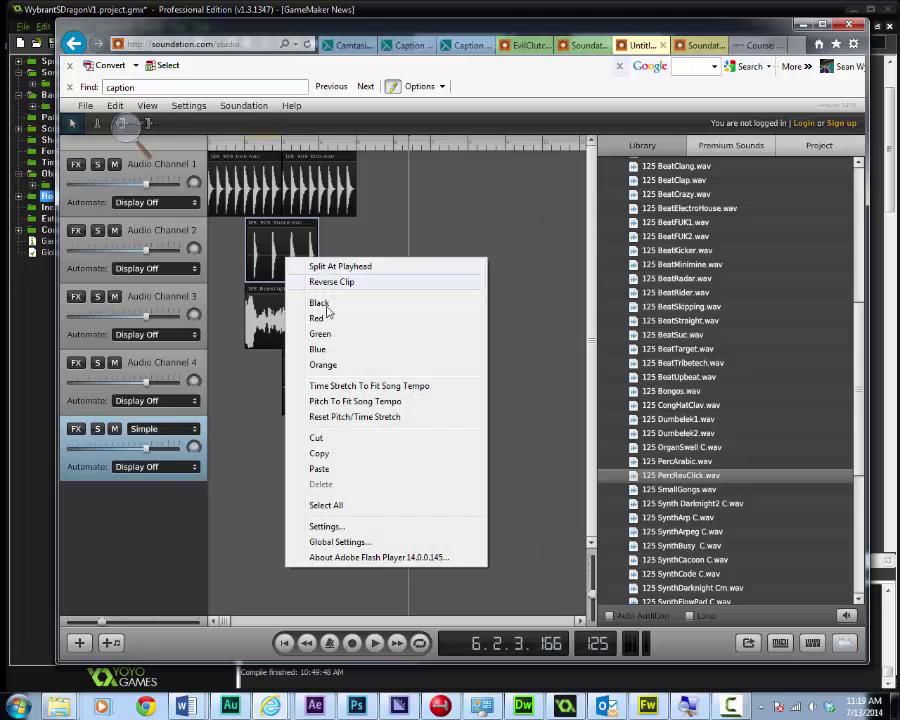
click(332, 451)
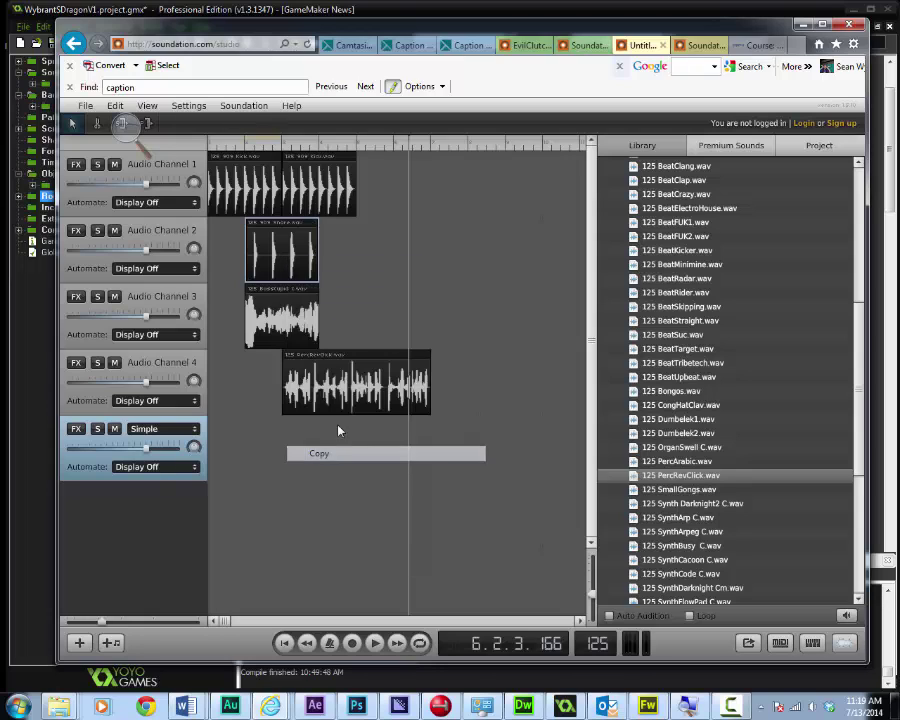
right_click(352, 255)
click(384, 289)
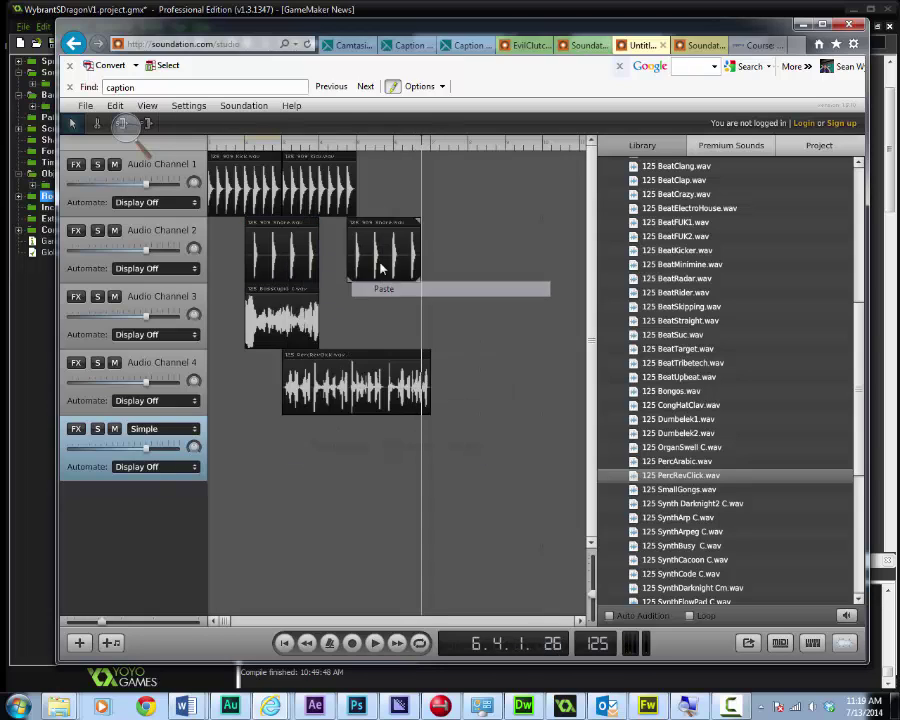
right_click(335, 174)
click(367, 370)
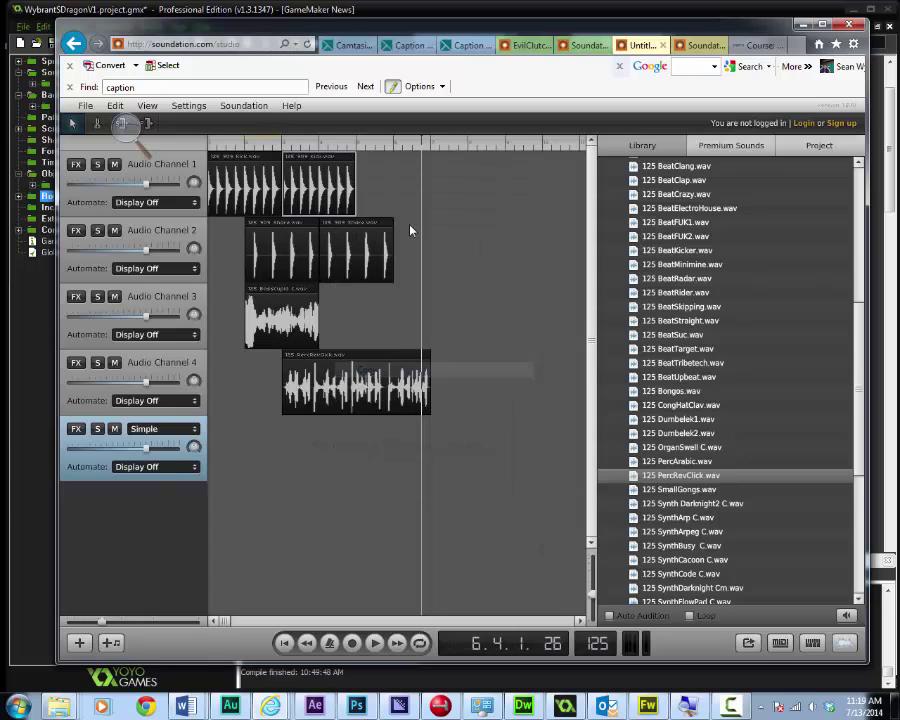
right_click(398, 189)
click(433, 229)
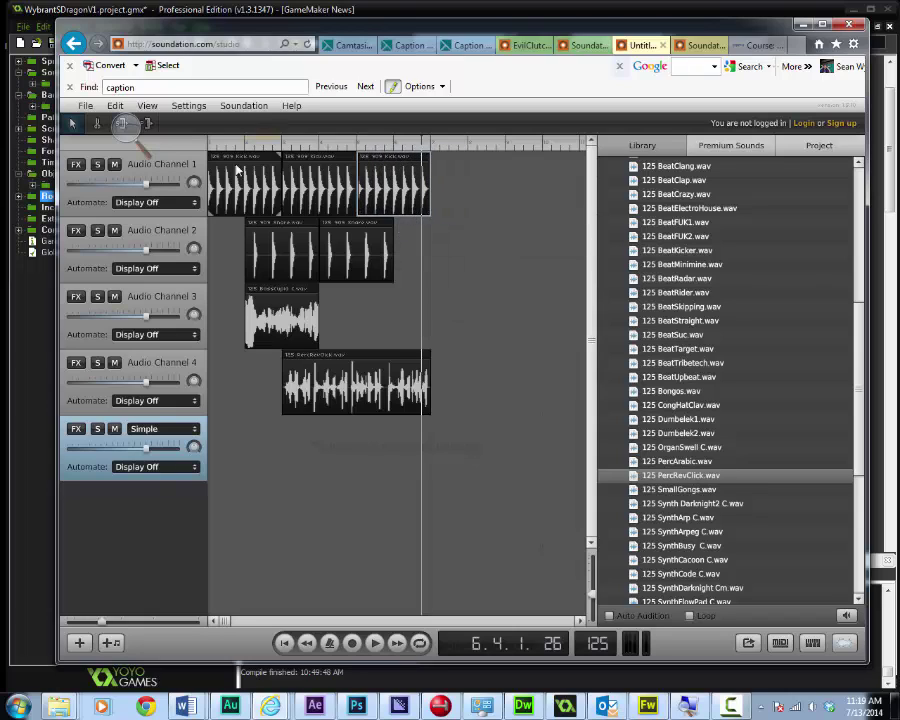
drag(225, 622, 422, 621)
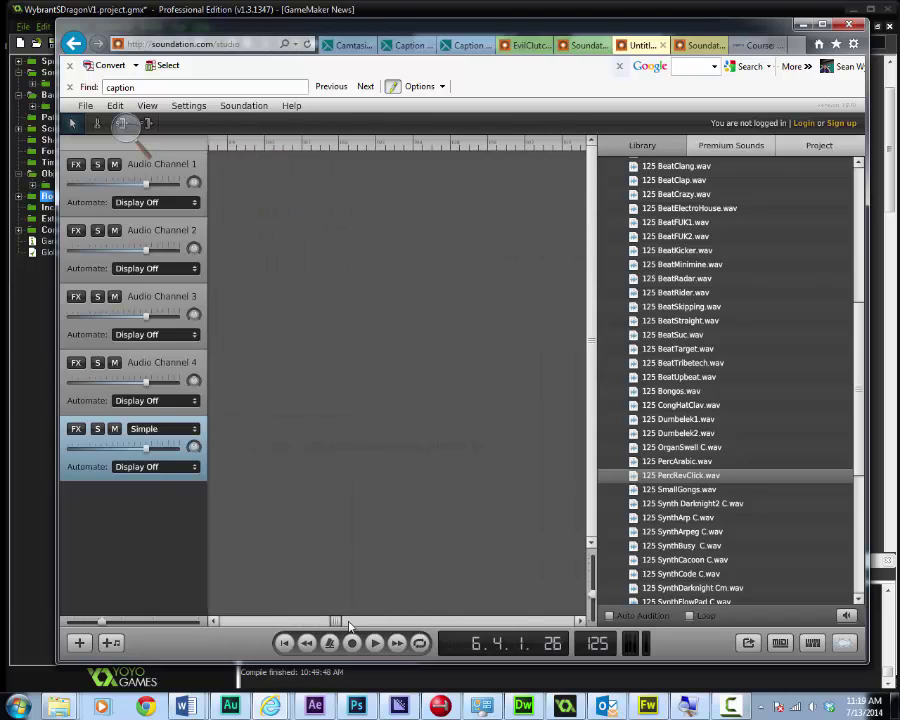
click(172, 622)
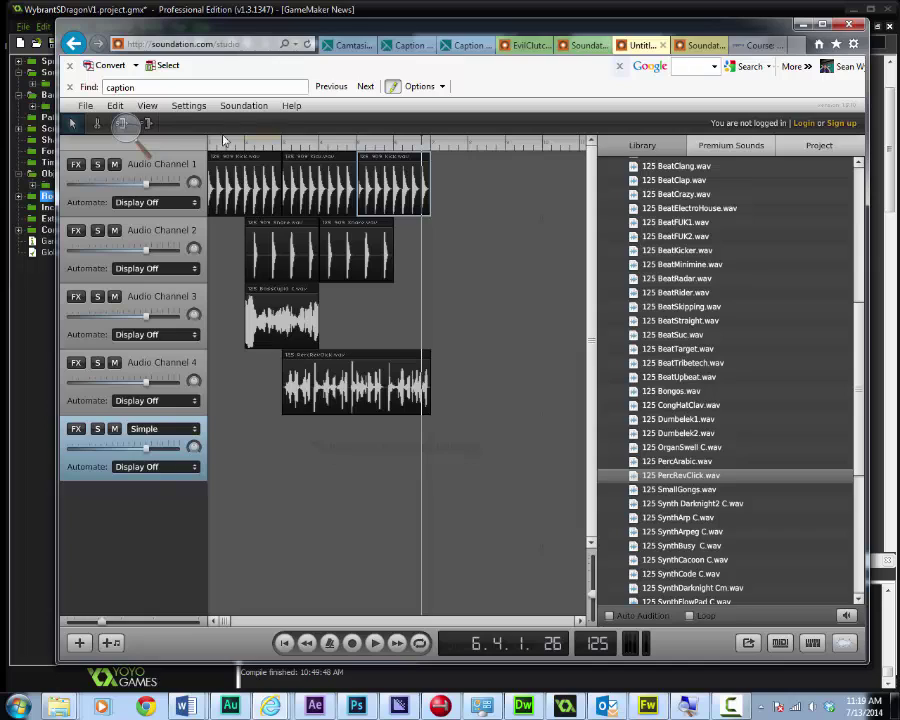
mouse_move(337, 357)
mouse_down()
mouse_move(376, 362)
mouse_move(338, 358)
mouse_move(392, 325)
mouse_move(335, 380)
mouse_up()
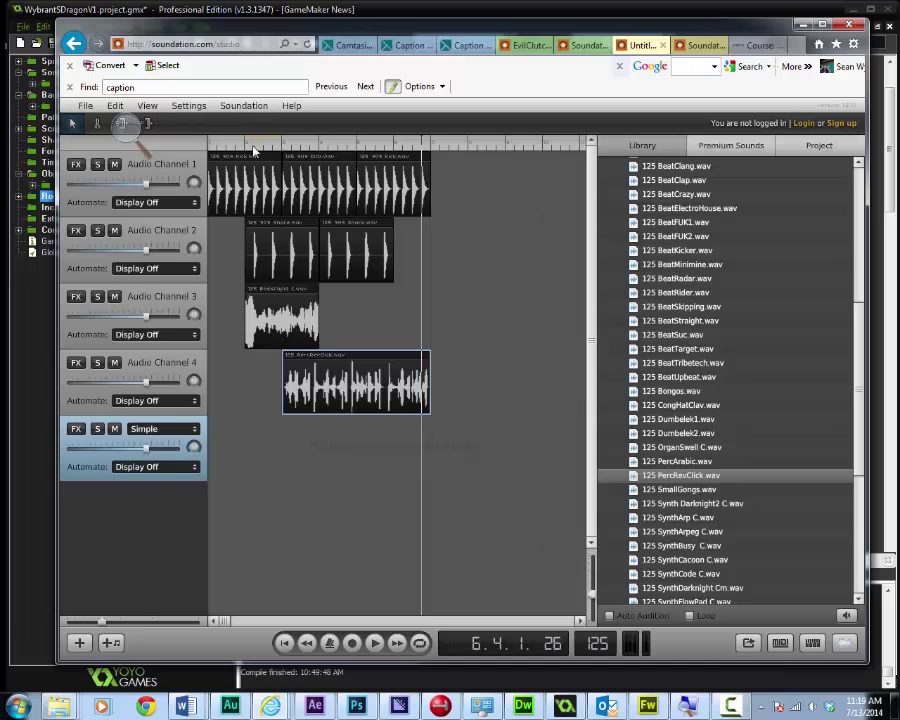
click(211, 145)
key(space)
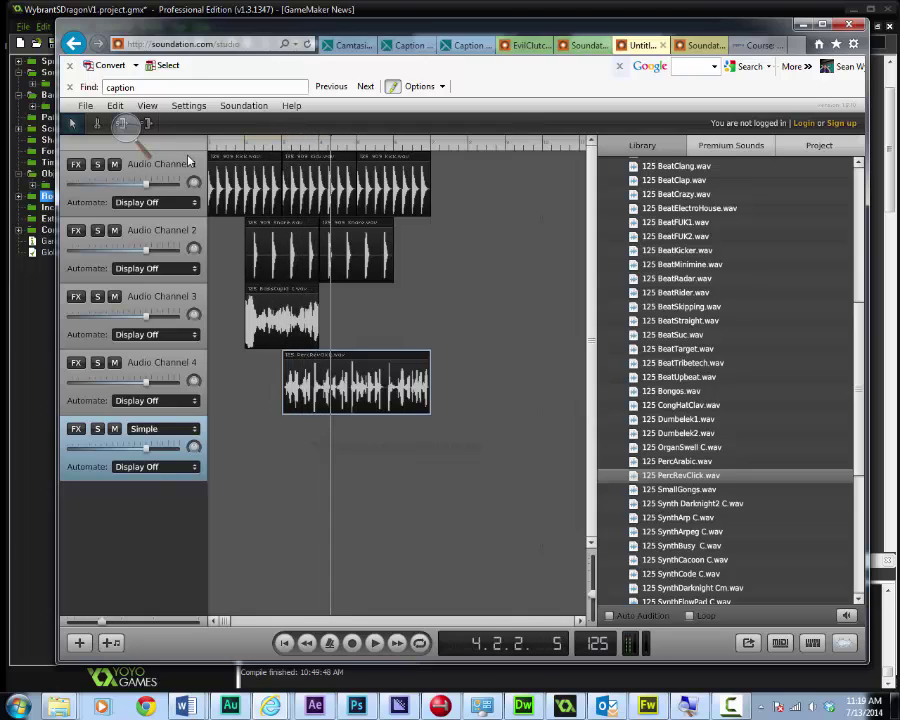
key(space)
Duplicate the BassCupid clip on Audio Channel 3, butted against the original
right_click(289, 295)
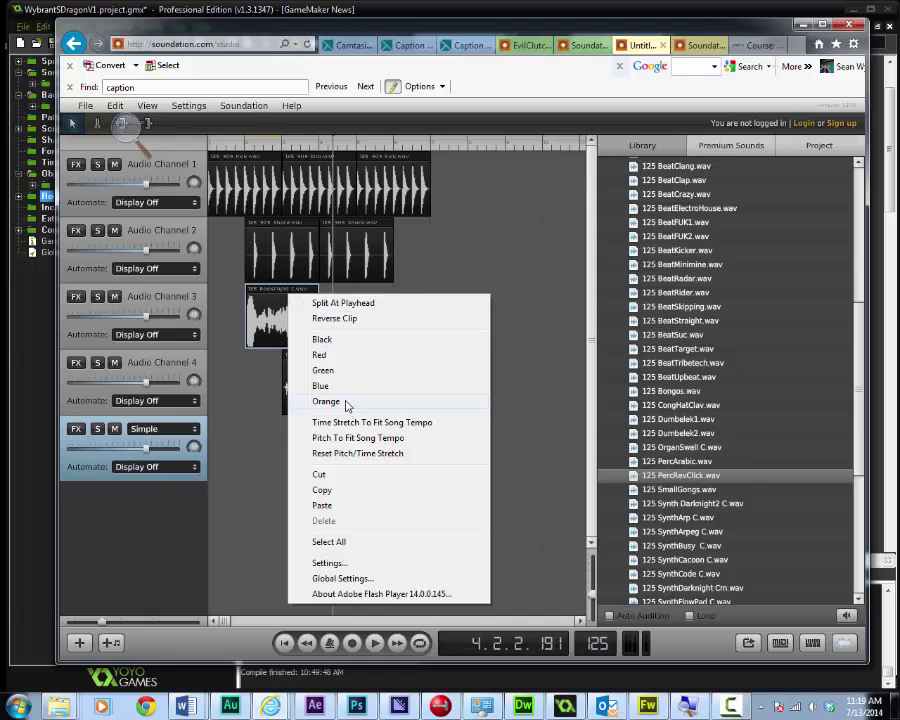
click(345, 490)
right_click(356, 332)
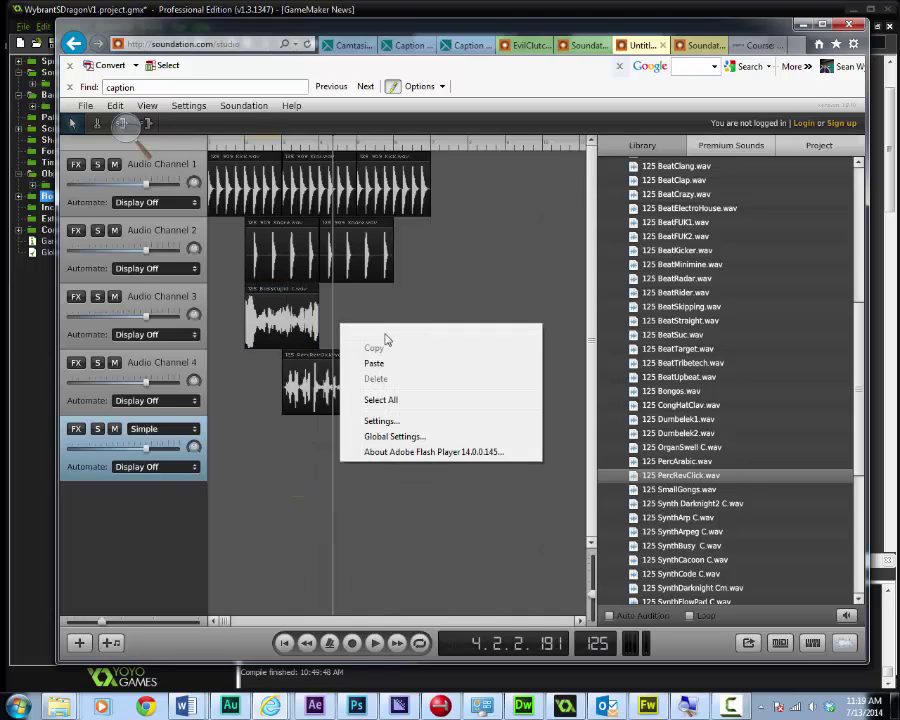
click(396, 362)
drag(385, 292, 367, 293)
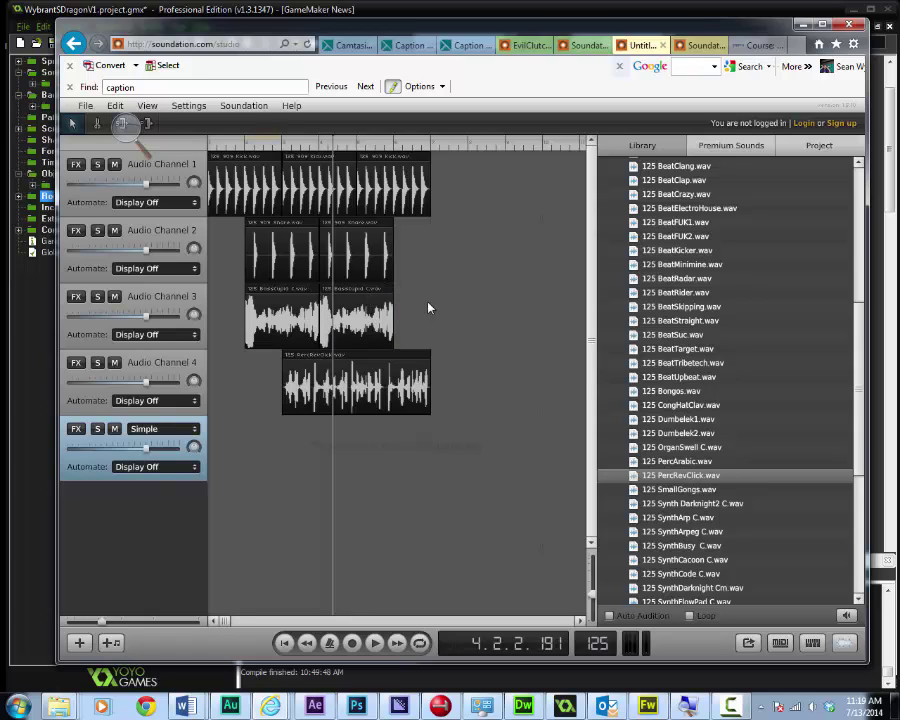
Add a third snare clip after the second on Audio Channel 2, then set the playhead at the kick loops' end
click(361, 230)
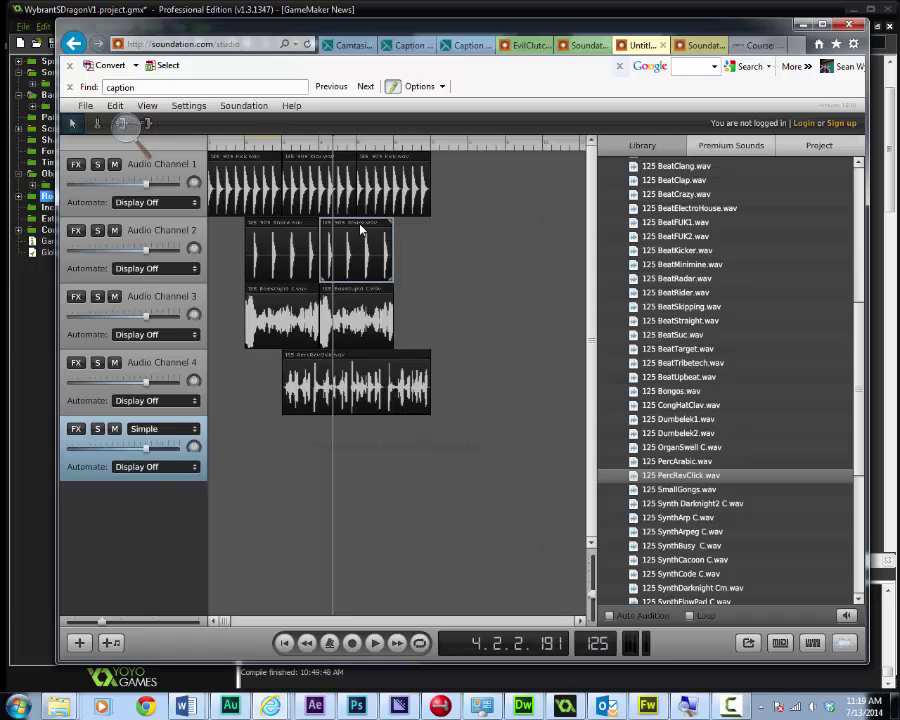
right_click(361, 230)
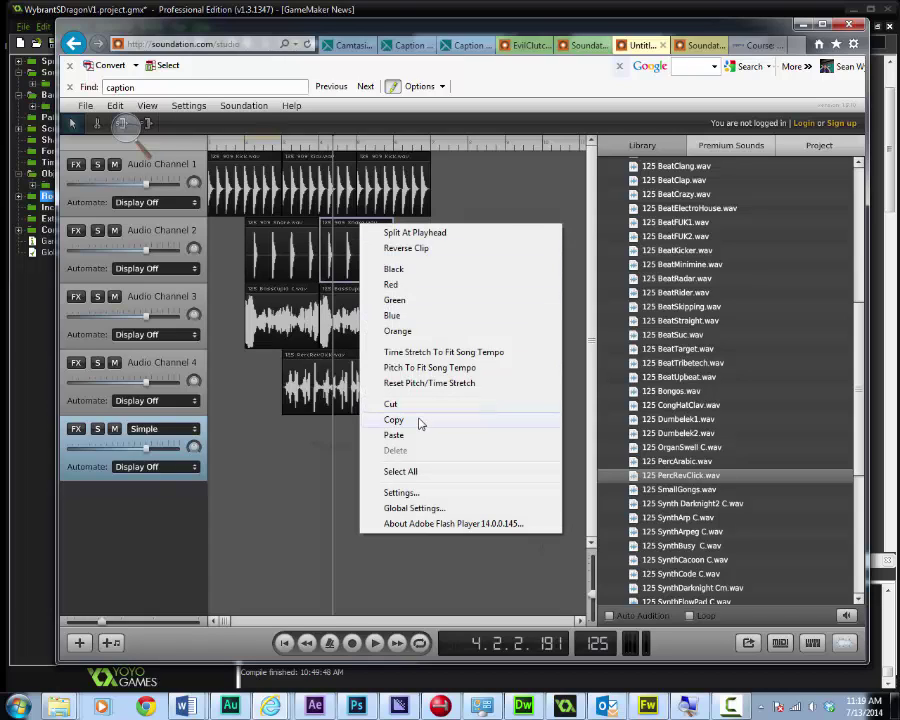
click(420, 424)
right_click(428, 271)
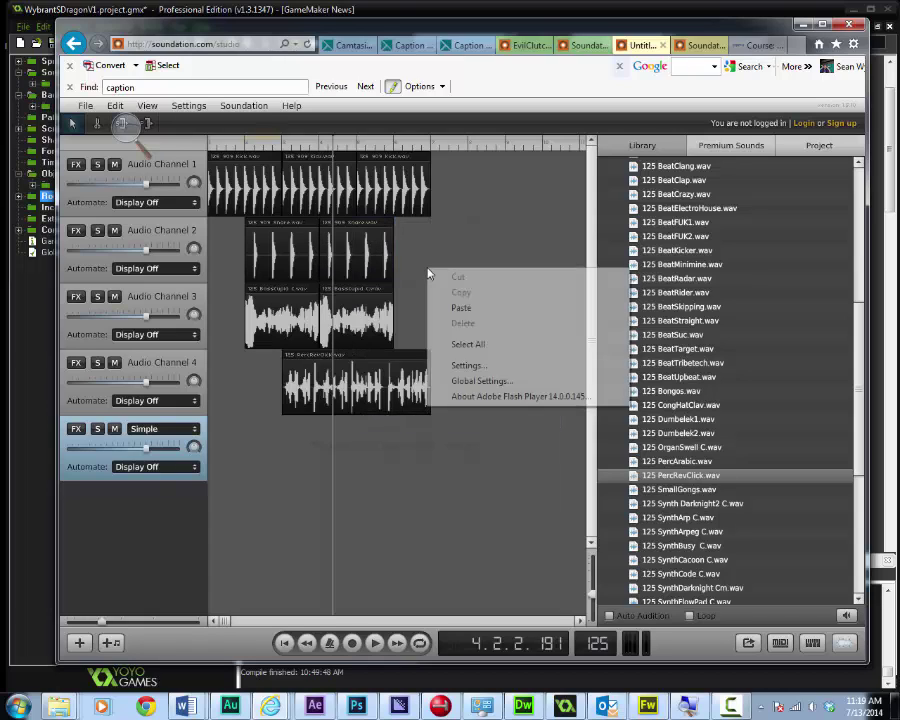
click(492, 316)
drag(444, 230, 418, 229)
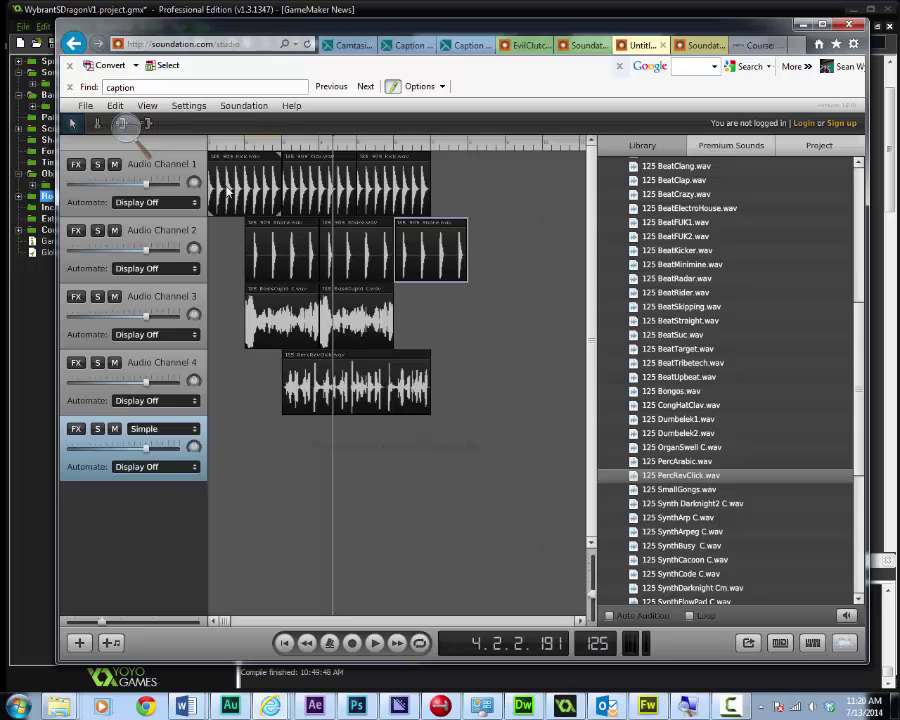
click(433, 153)
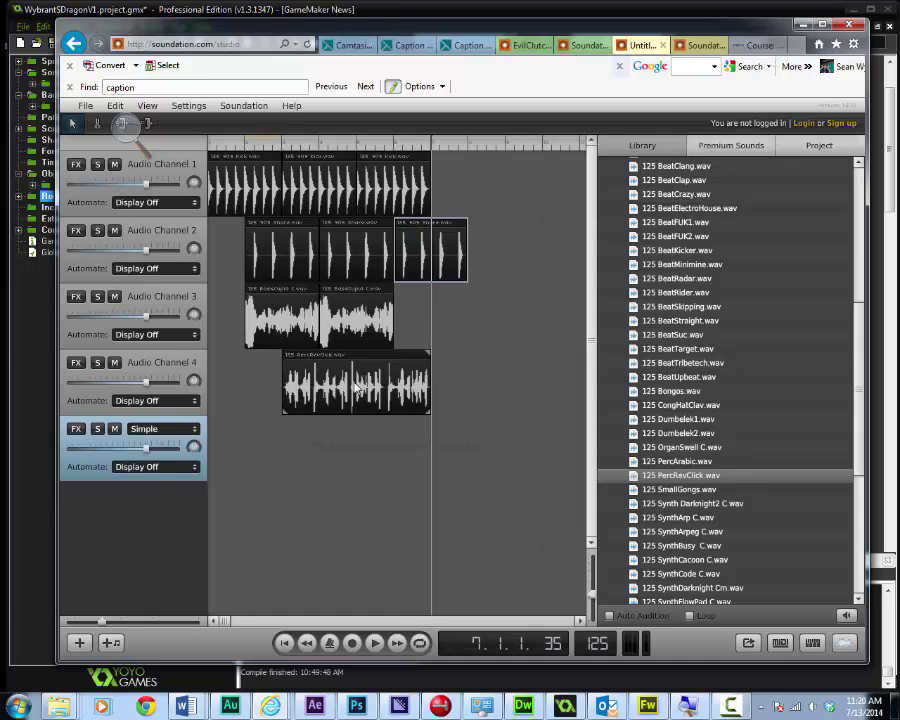
Split the last Channel 2 clip at the playhead, delete its tail, and return to the start
right_click(435, 237)
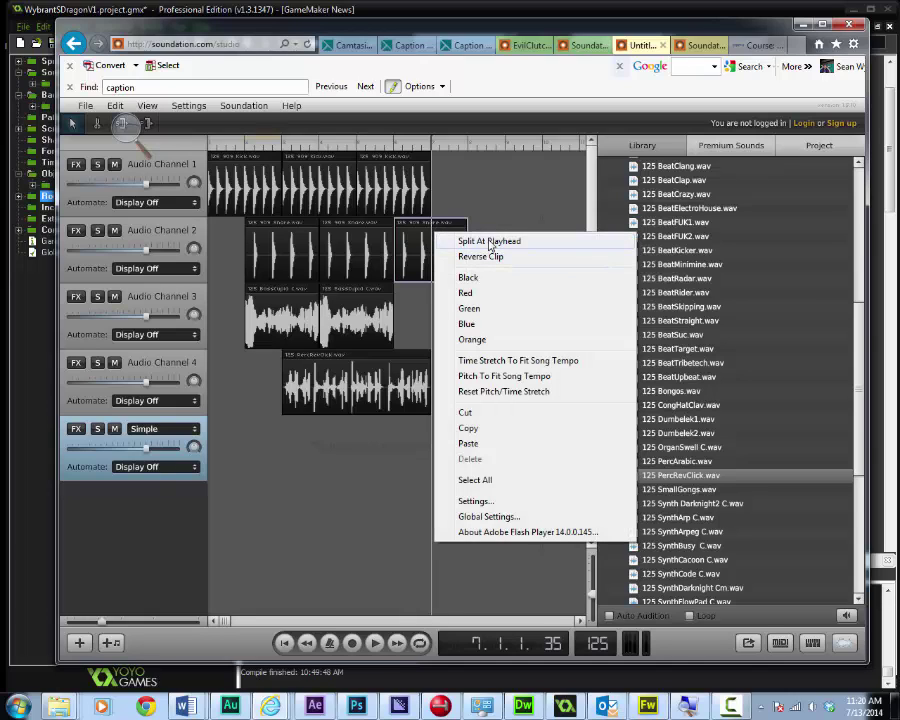
click(489, 243)
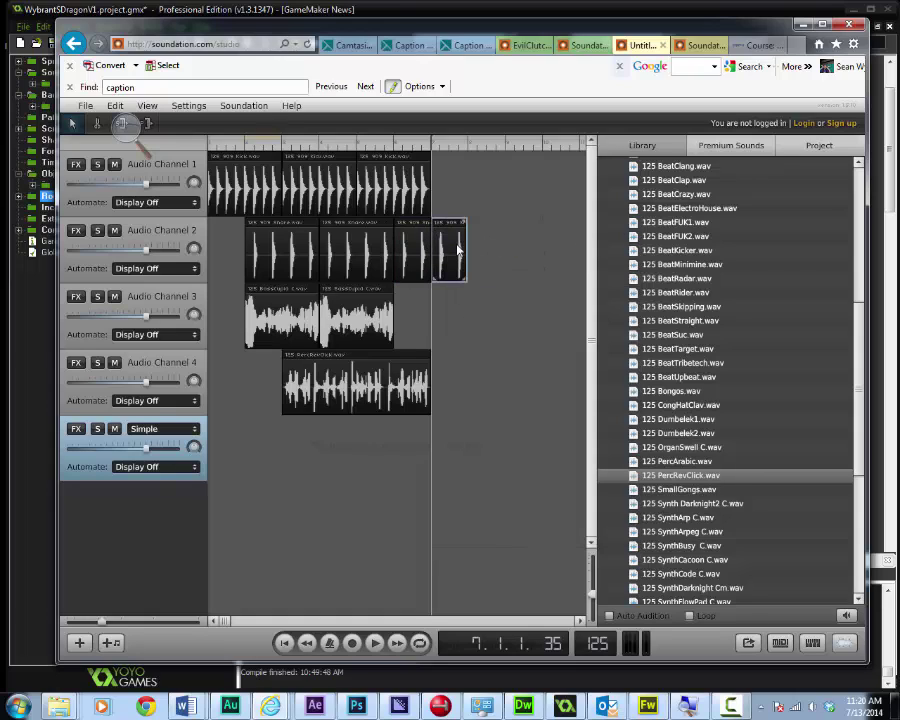
key(Delete)
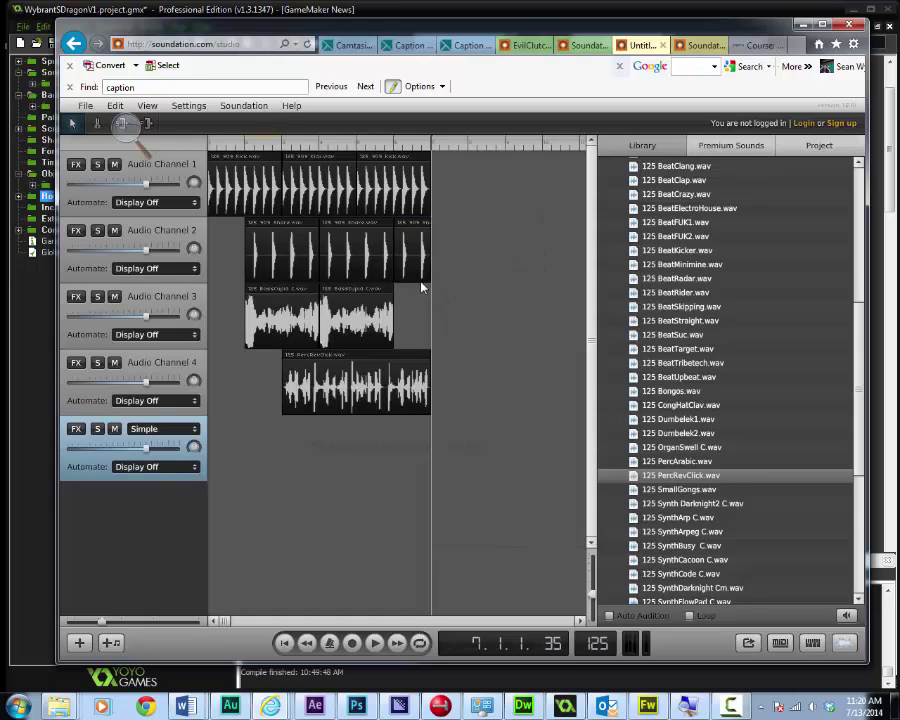
drag(237, 146, 201, 153)
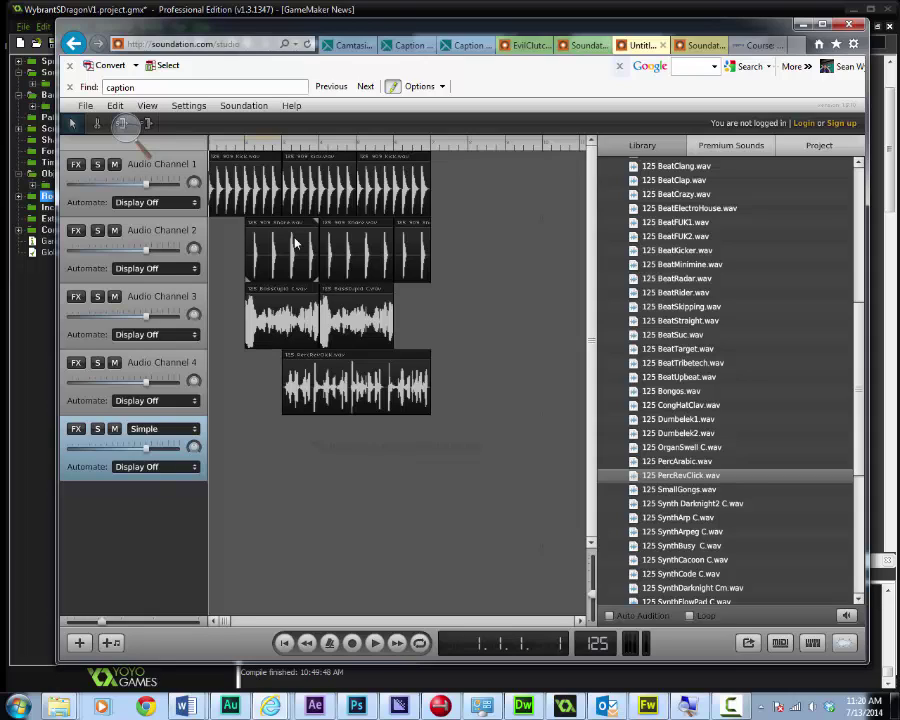
Play the song, then loop the region from the start to the clips' end and play it
key(space)
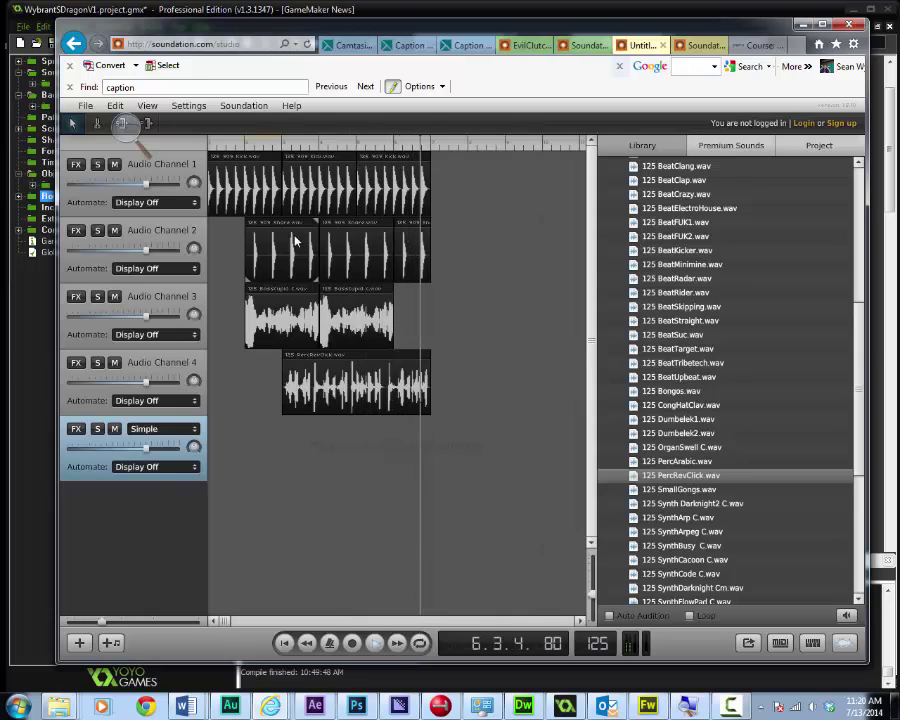
key(space)
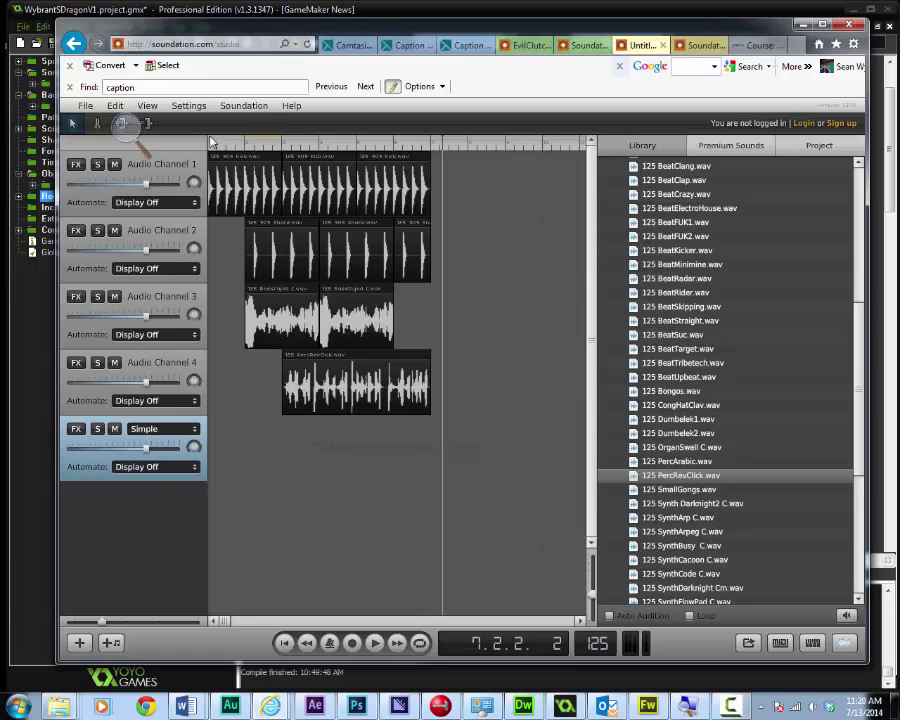
drag(211, 142, 224, 142)
drag(213, 142, 436, 147)
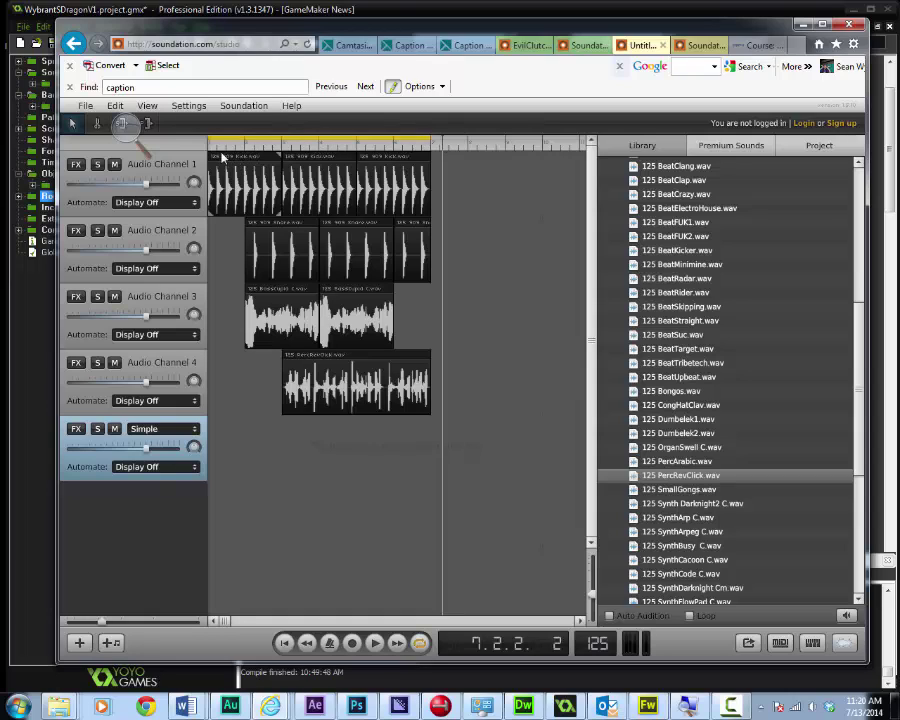
key(space)
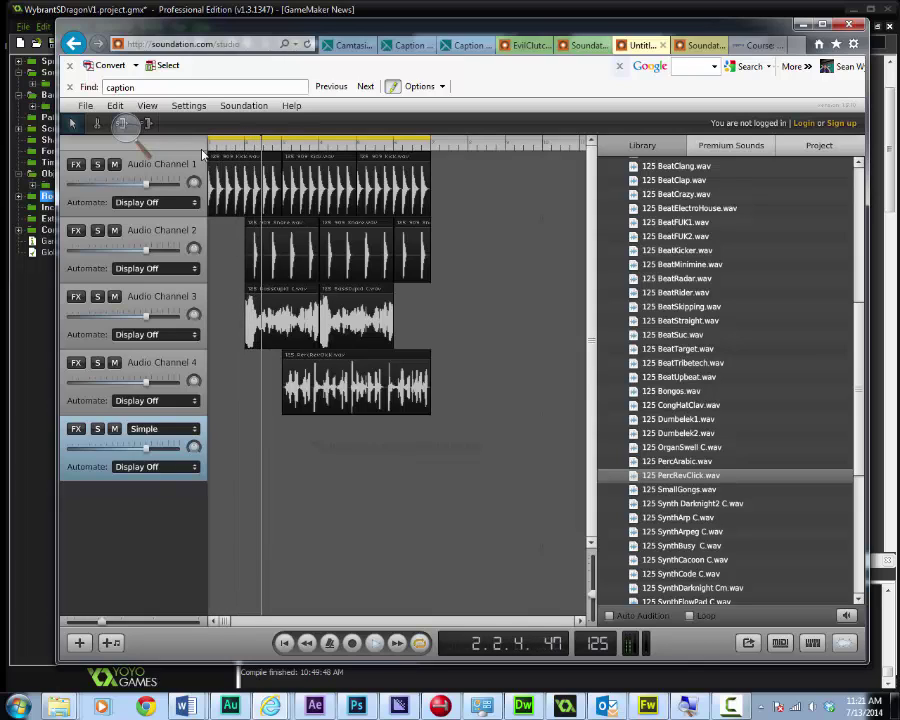
key(space)
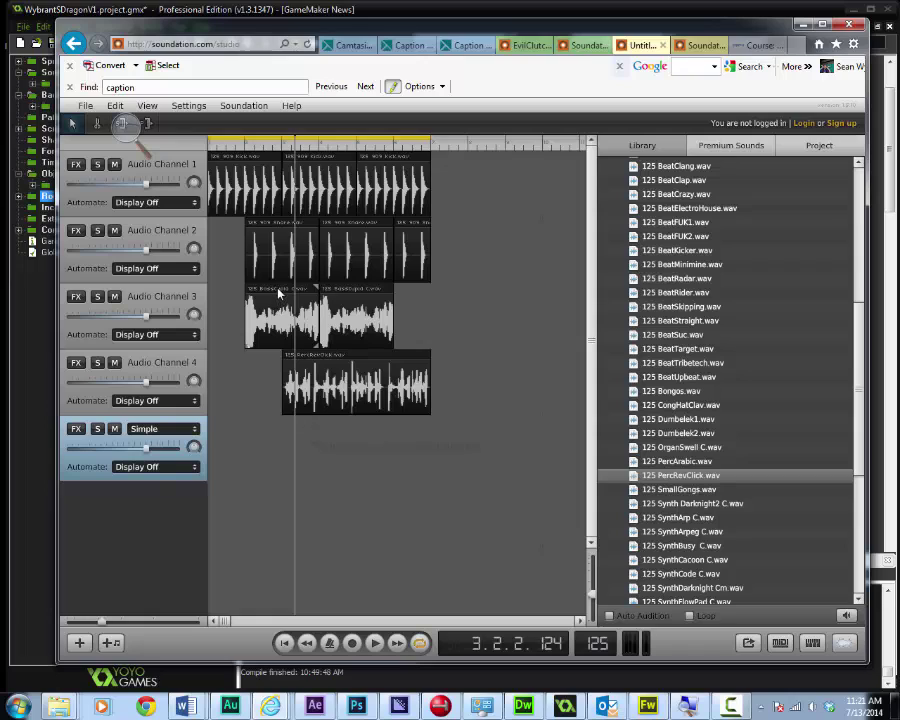
Start playback and move both bass clips back to bar 1, end to end
key(Home)
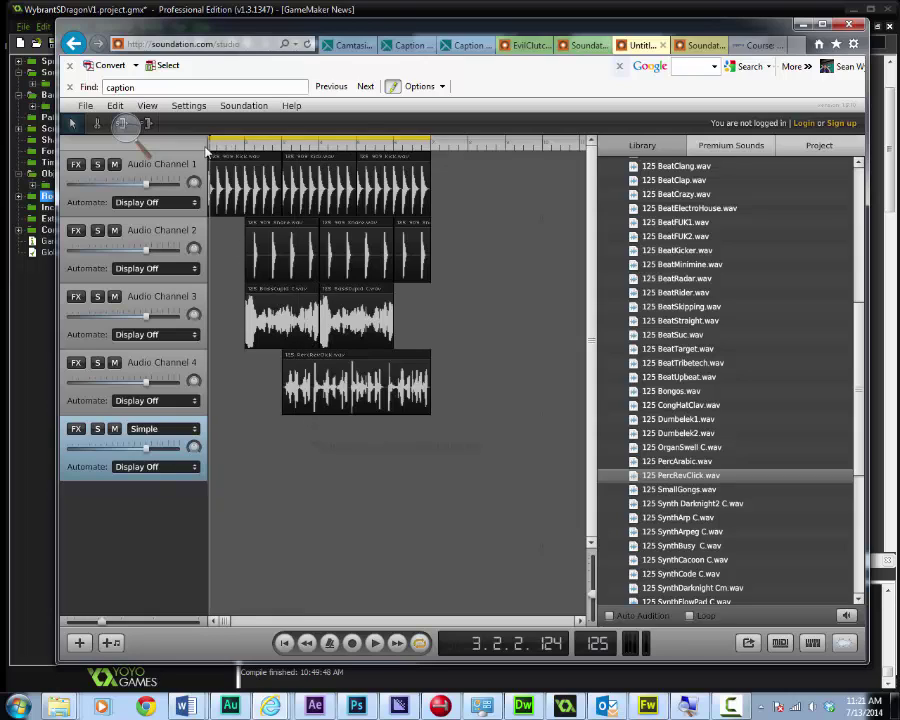
key(space)
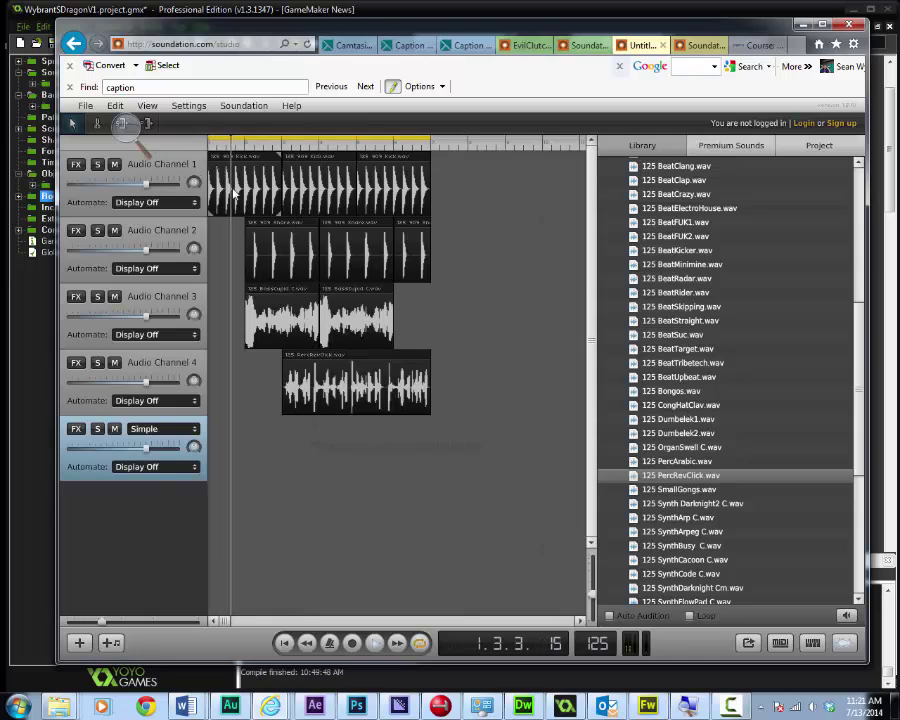
drag(275, 293, 239, 293)
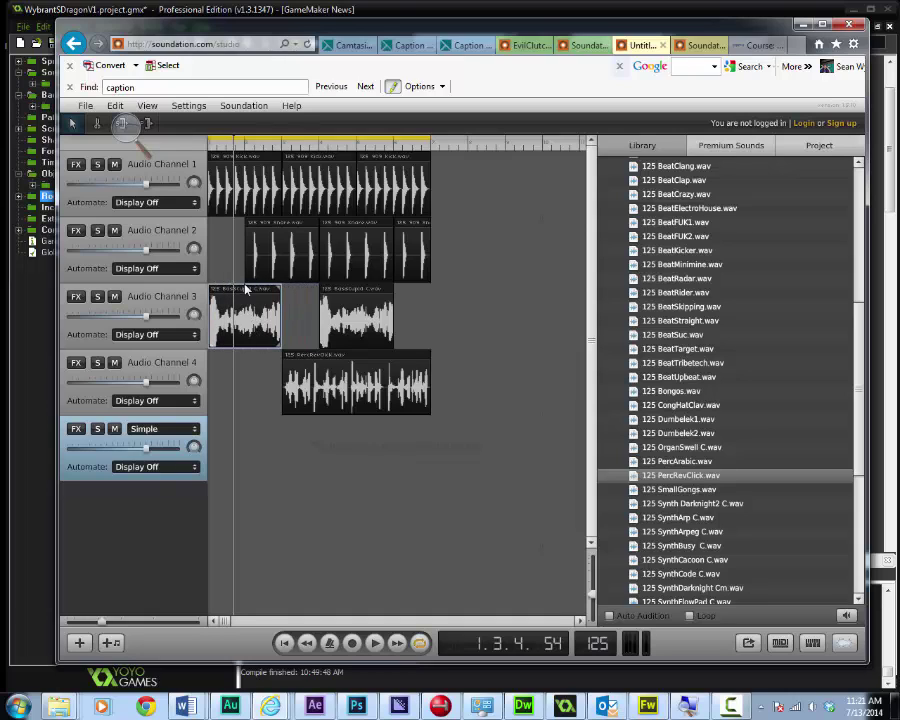
drag(345, 295, 309, 292)
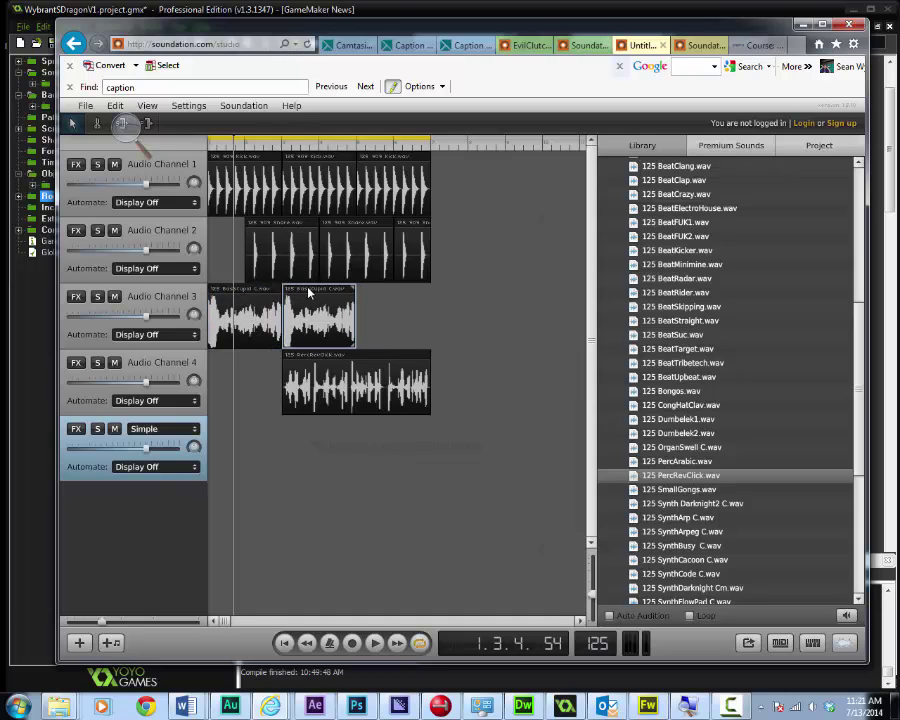
Paste a third BassCupid clip right after the others on Audio Channel 3, then play the mix
right_click(322, 289)
click(358, 487)
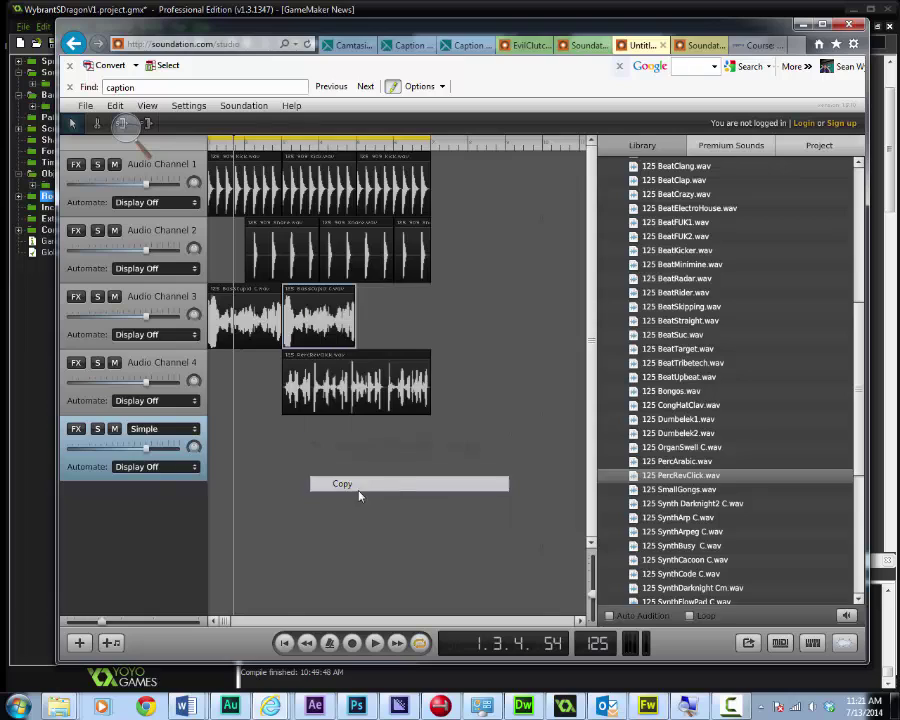
right_click(393, 317)
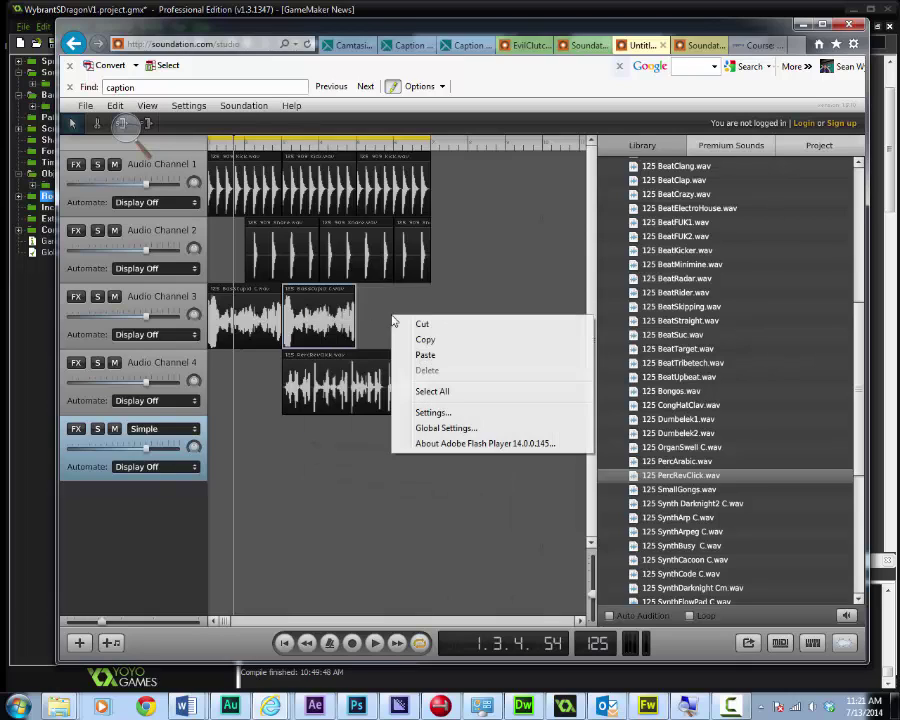
click(451, 355)
drag(412, 298, 375, 298)
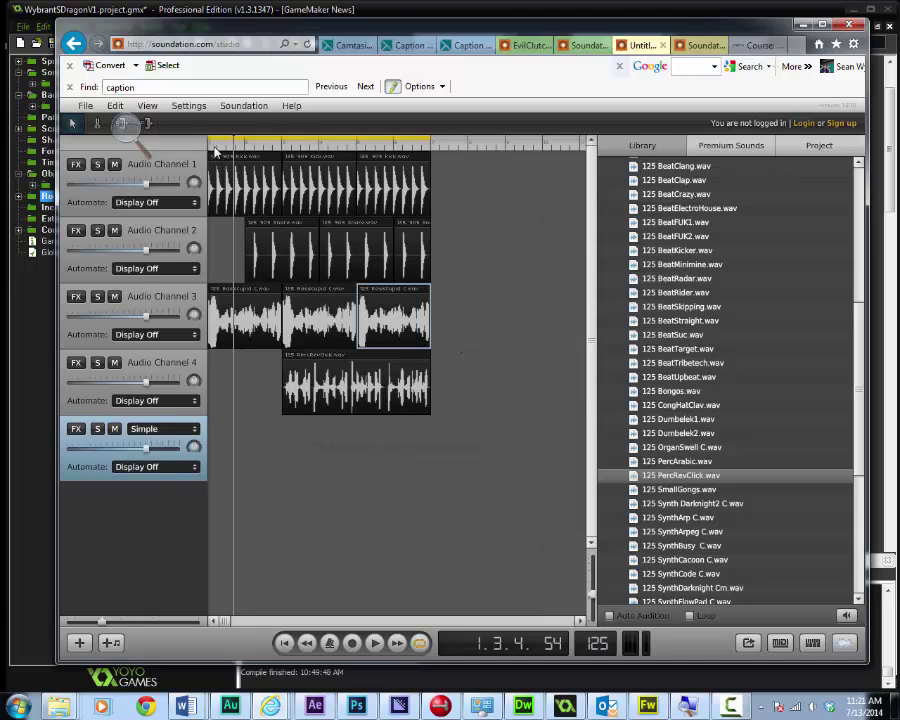
key(space)
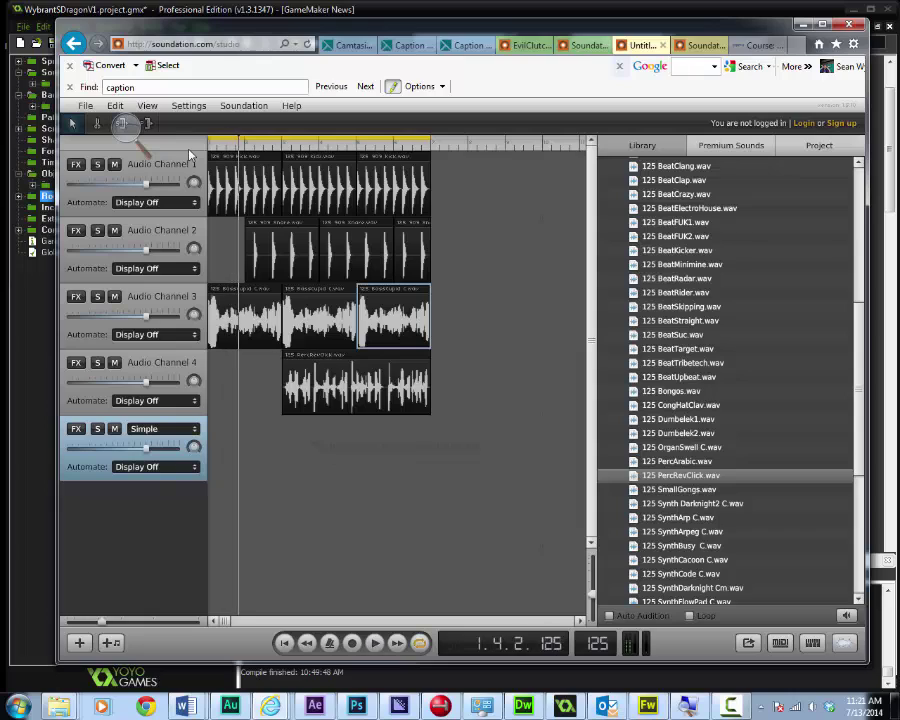
key(space)
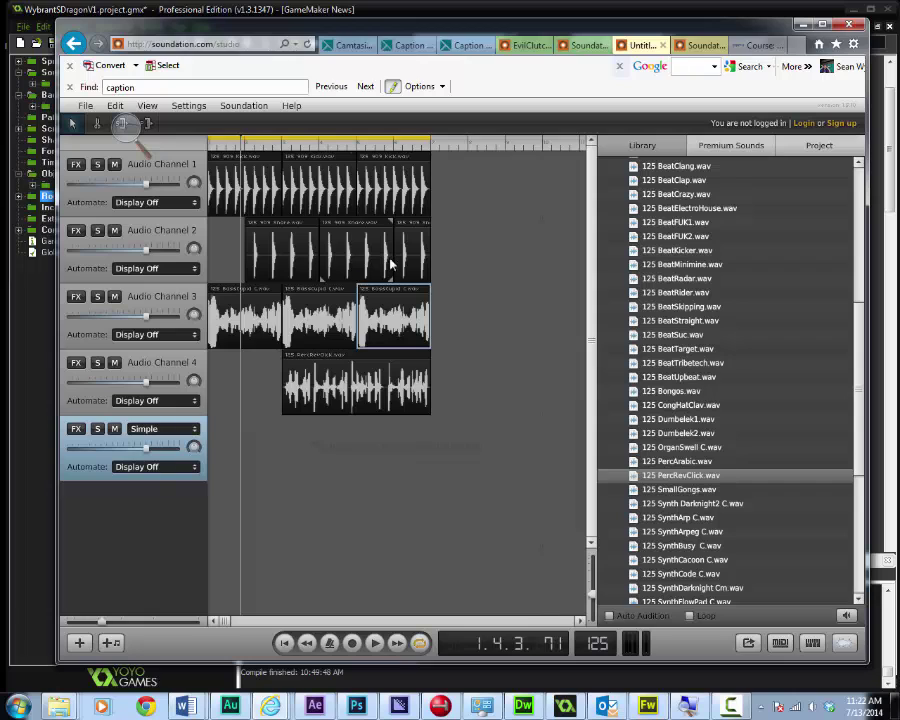
In the Library, collapse the 125 folder, expand 130 and select 130 BeatGamer.wav
scroll(665, 250, up, 10)
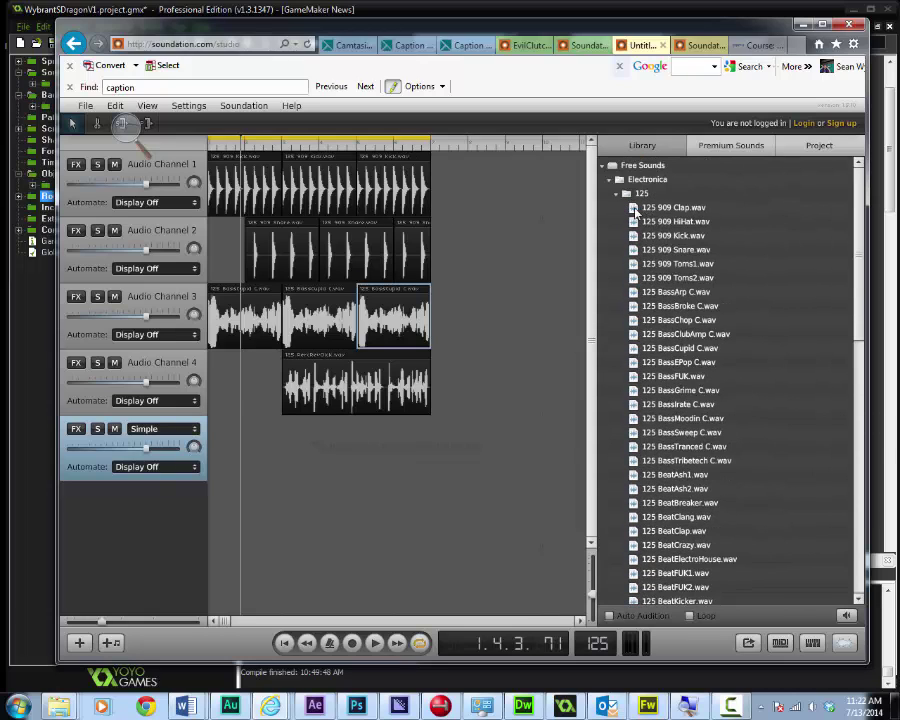
click(614, 194)
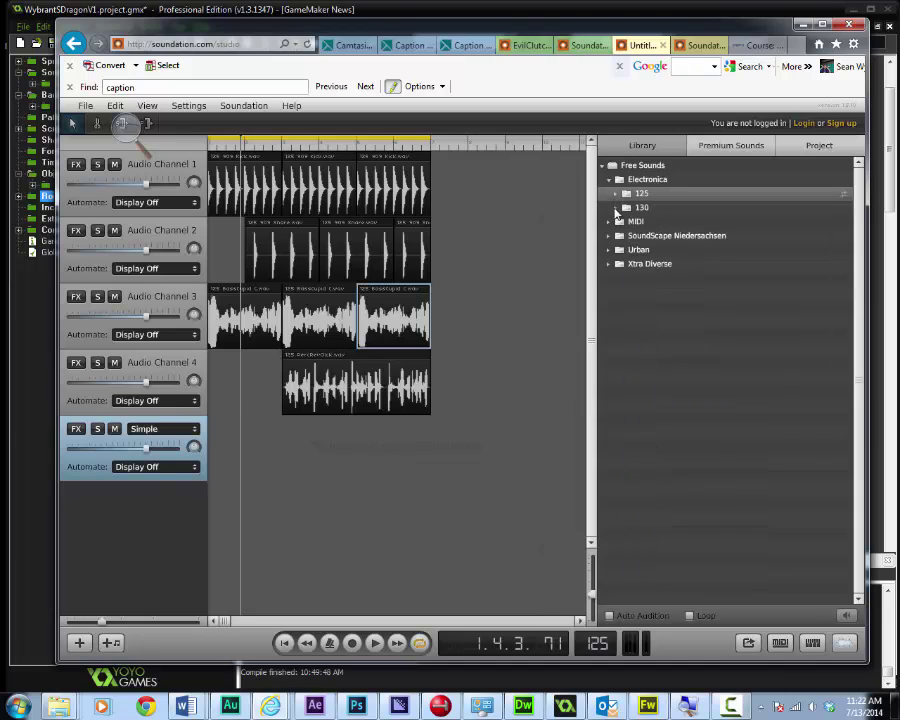
click(615, 208)
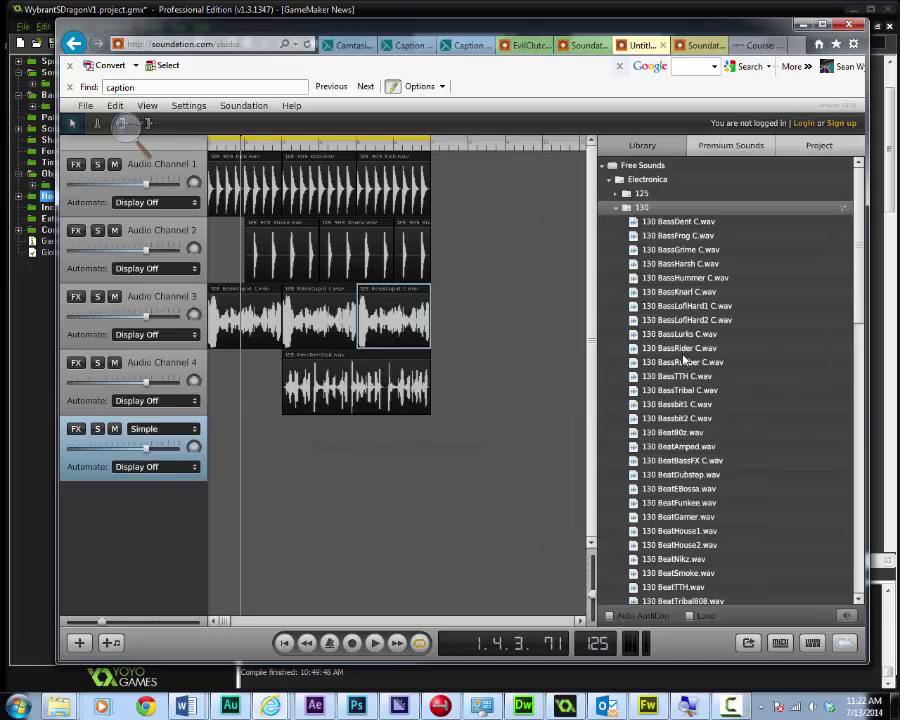
scroll(686, 460, down, 3)
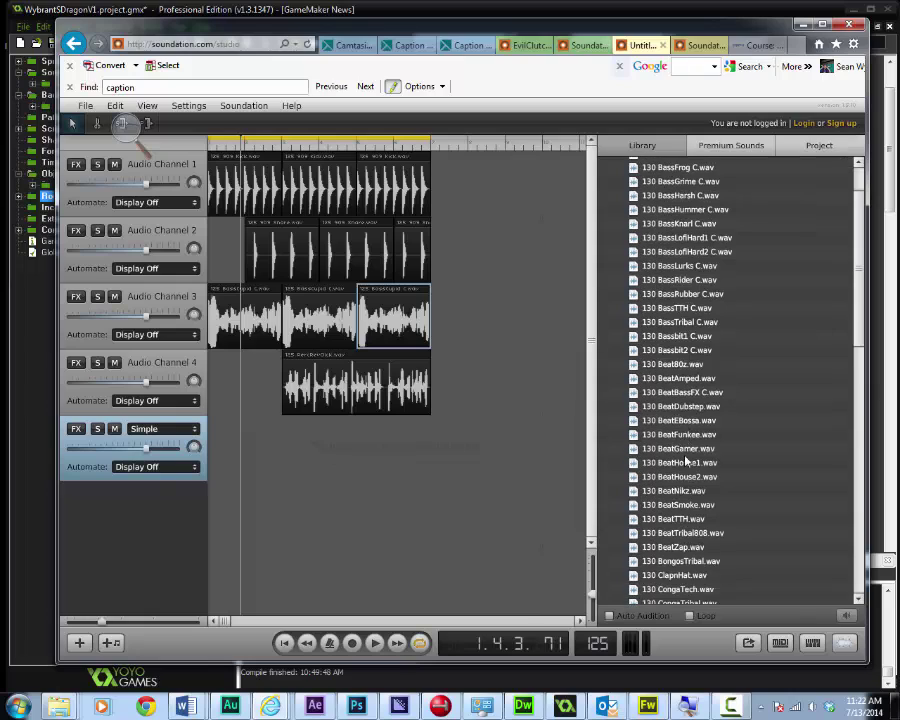
click(681, 432)
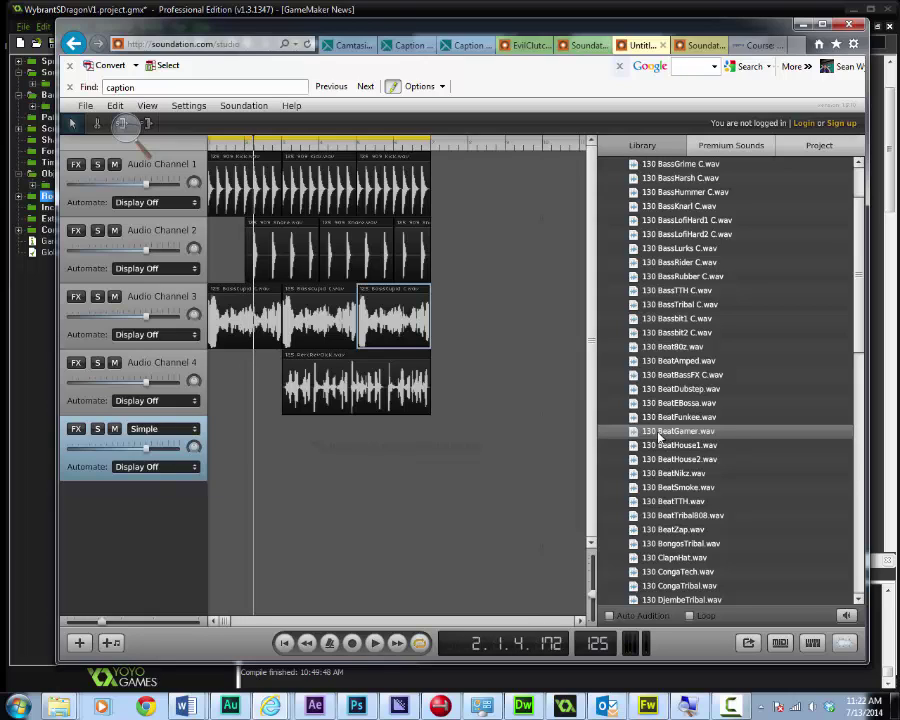
right_click(658, 436)
Place 130 BeatGamer.wav at the end of Audio Channel 3, pitched to fit the tempo
key(Escape)
drag(666, 436, 506, 321)
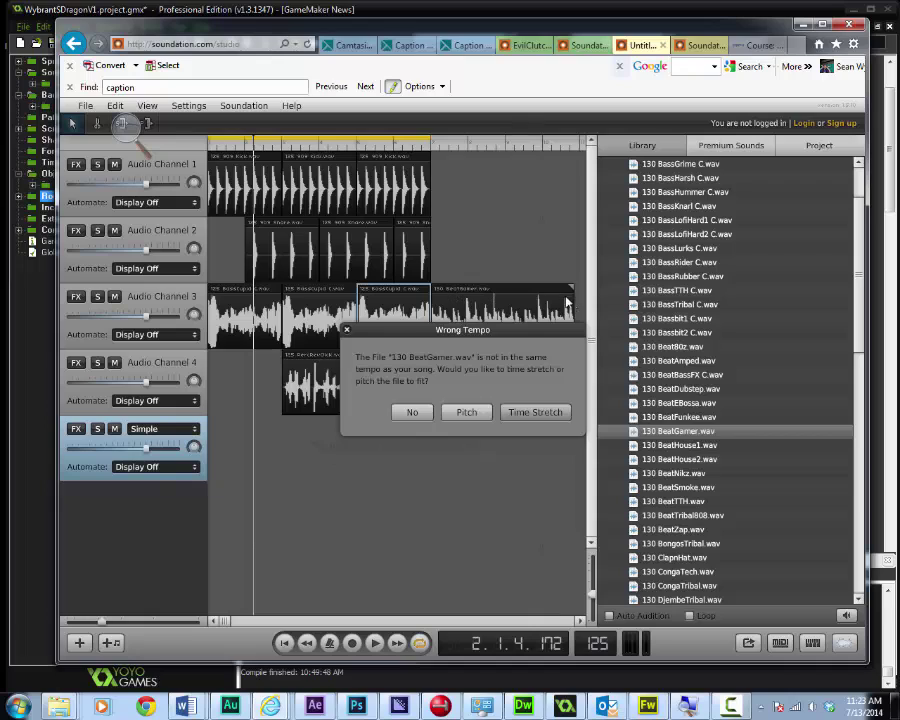
click(470, 412)
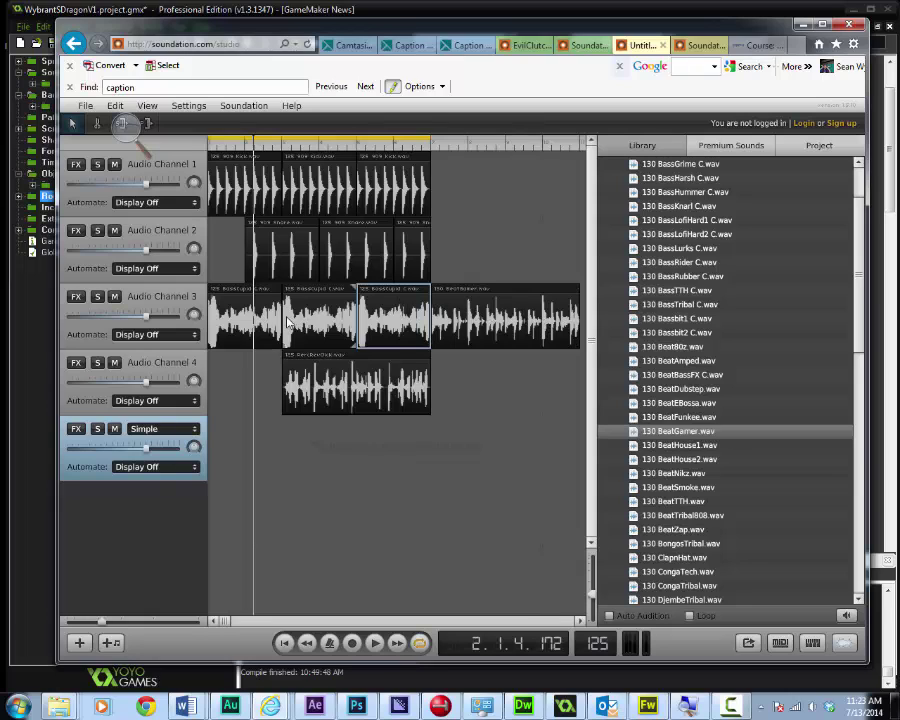
Copy the third kick clip on Audio Channel 1
click(388, 188)
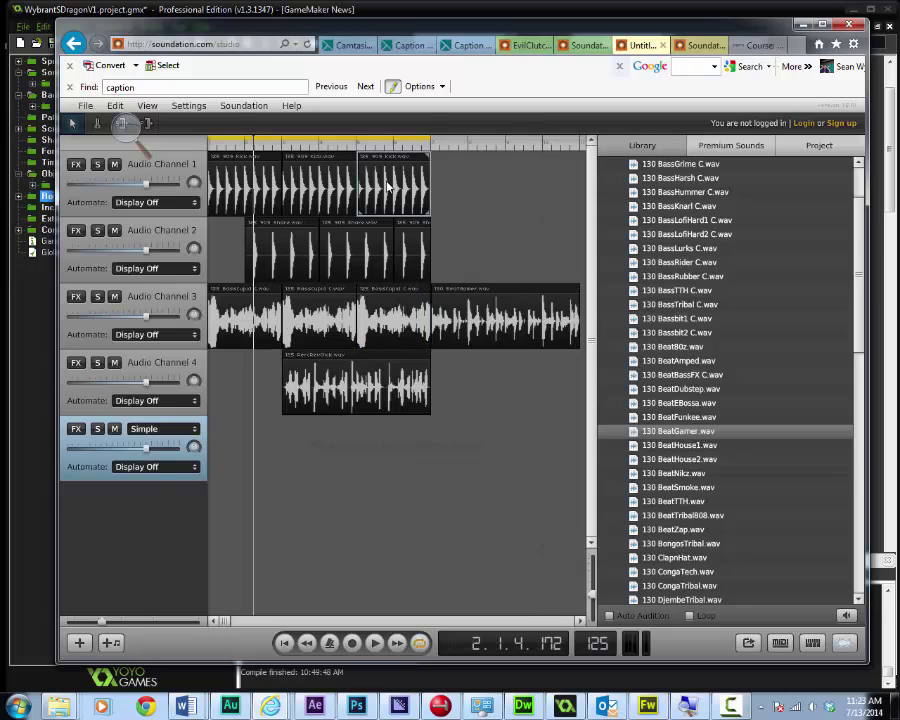
right_click(388, 186)
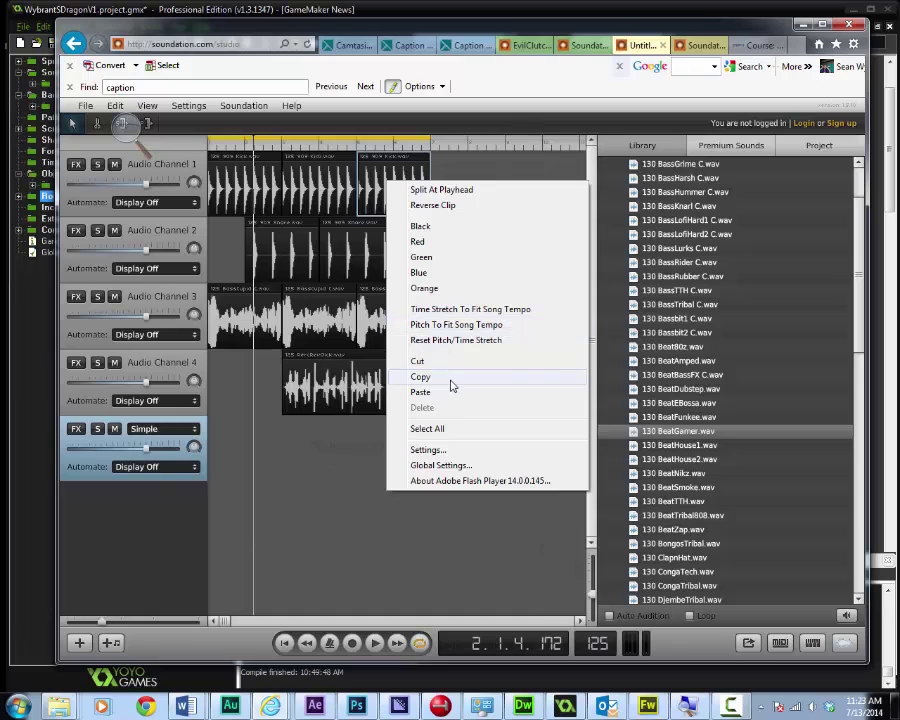
click(615, 262)
Collapse the 130 library folder and expand the Urban folder
scroll(622, 268, up, 3)
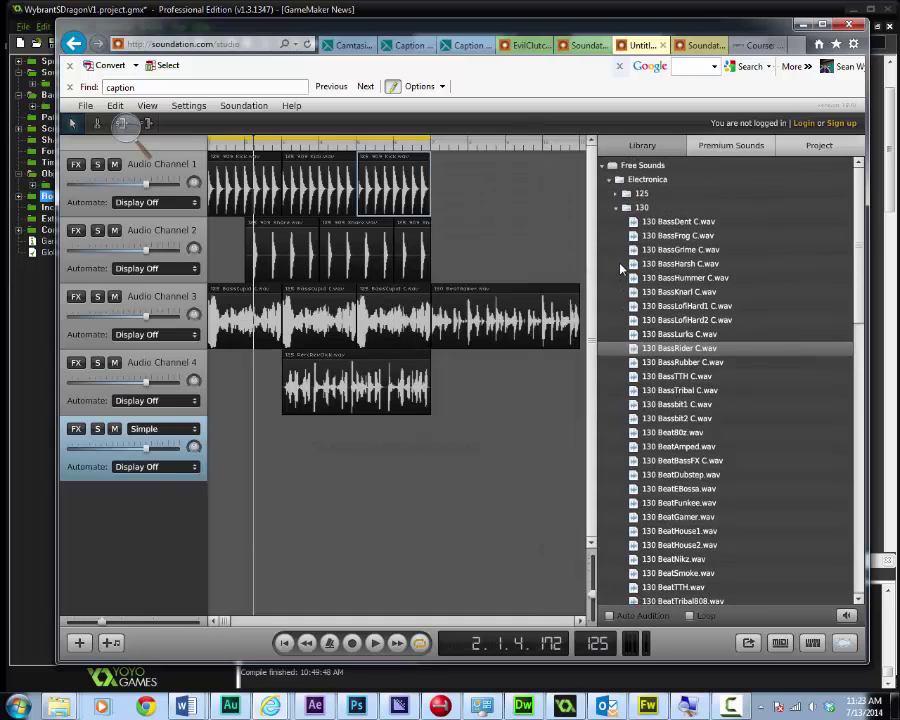
click(613, 208)
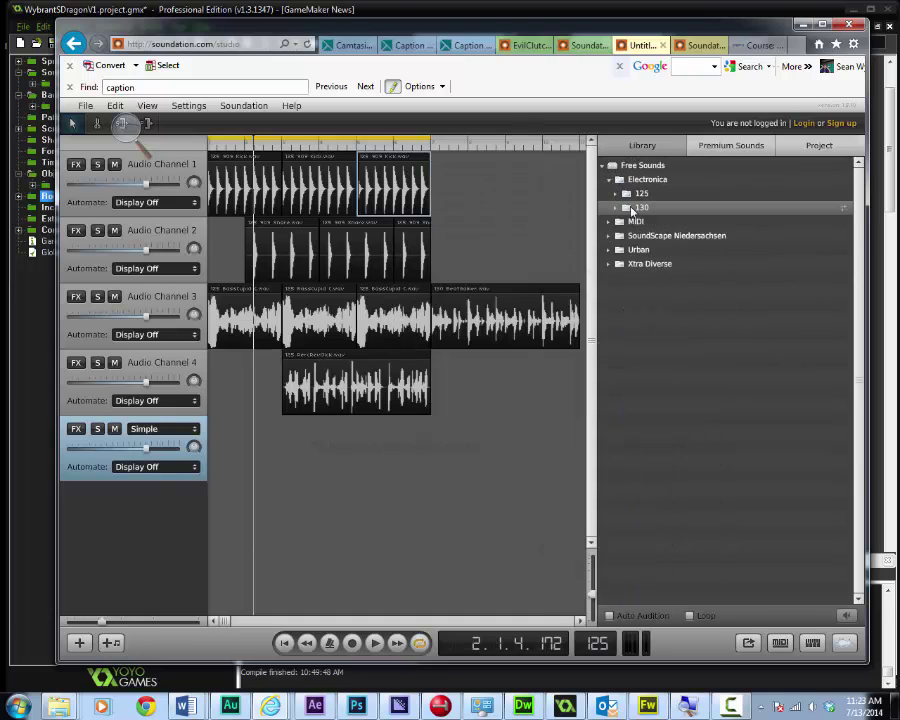
click(608, 250)
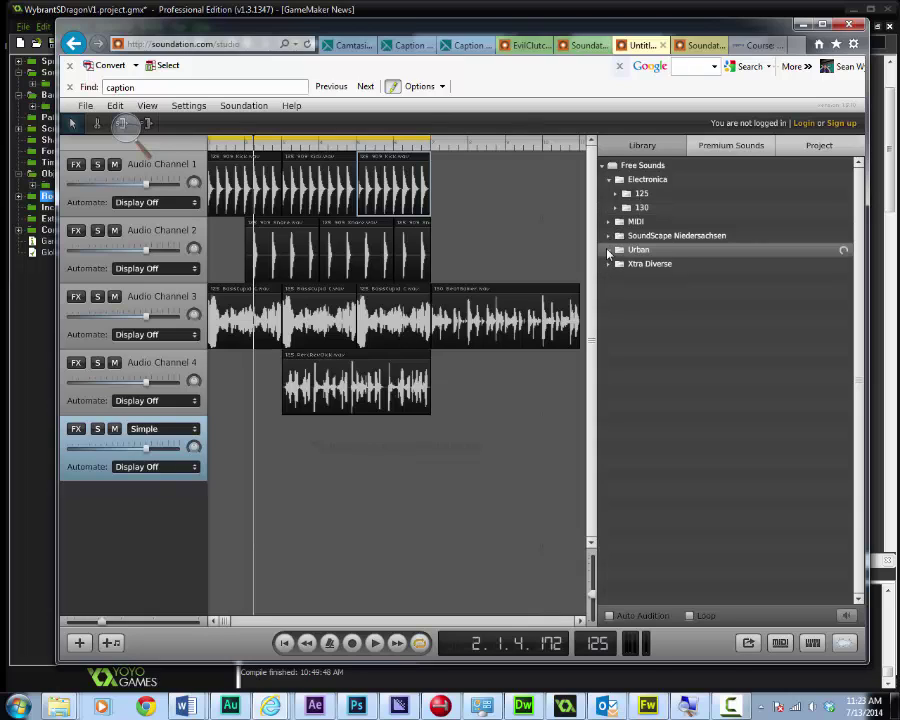
Drag 90 BeatGrimed.wav from Urban > 90 BPM after the snares on Channel 2, pitched to tempo
click(616, 265)
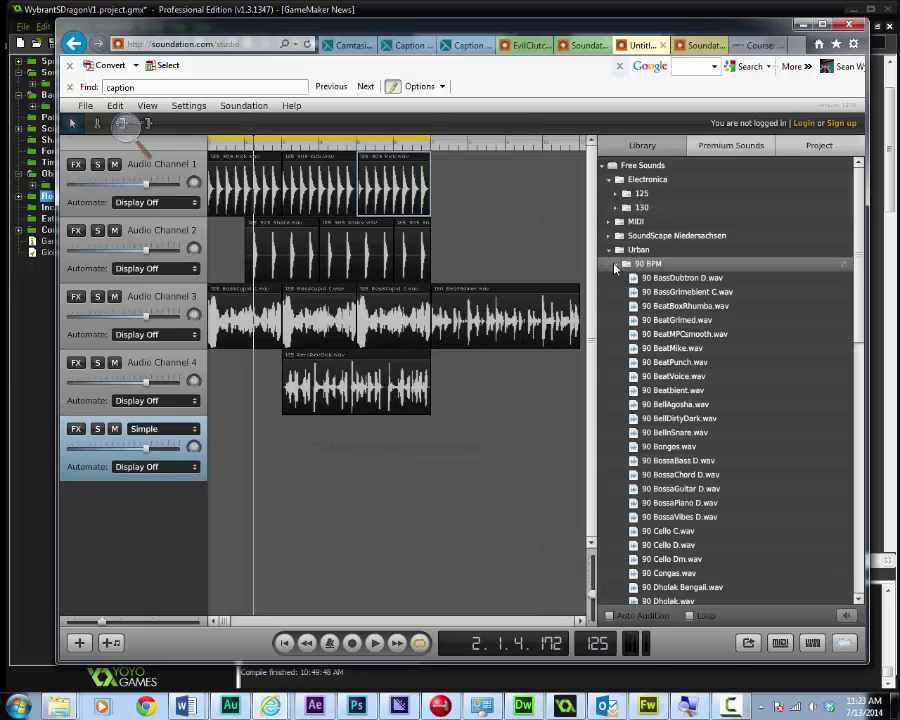
click(677, 306)
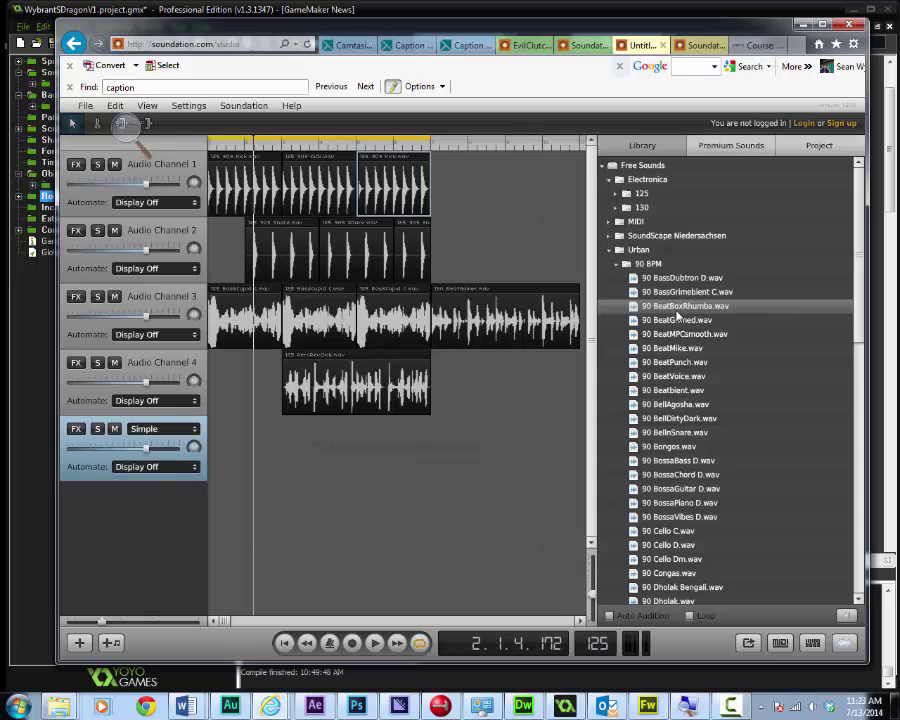
click(680, 320)
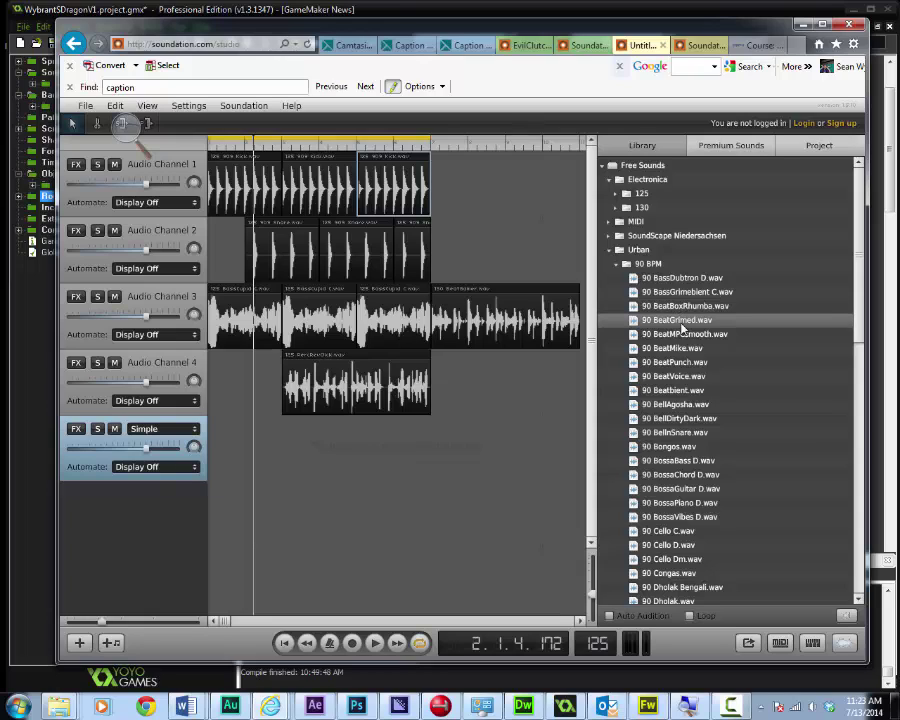
drag(670, 326, 536, 257)
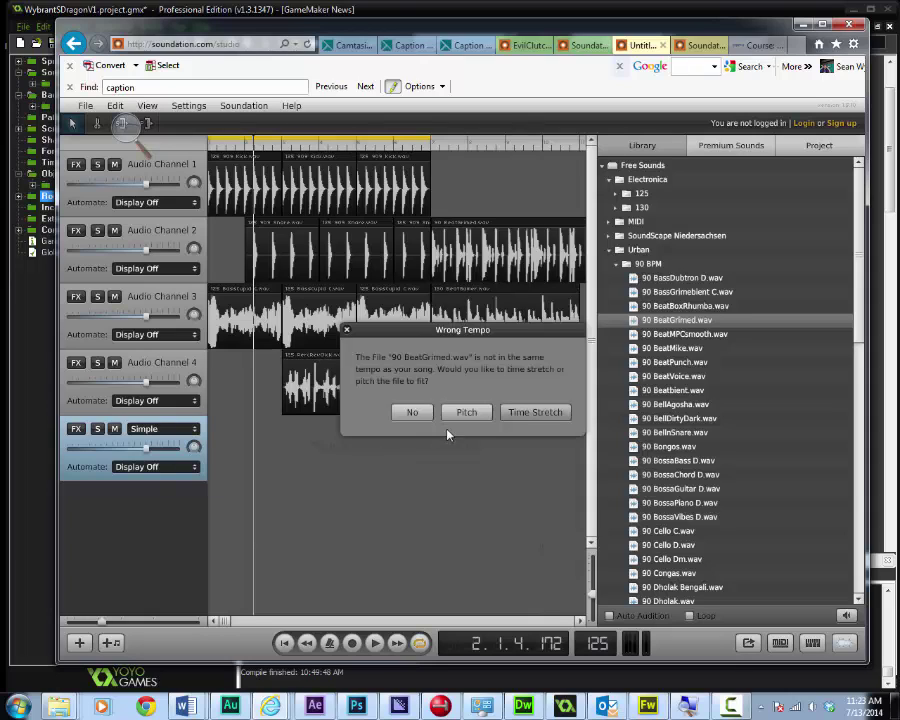
click(466, 413)
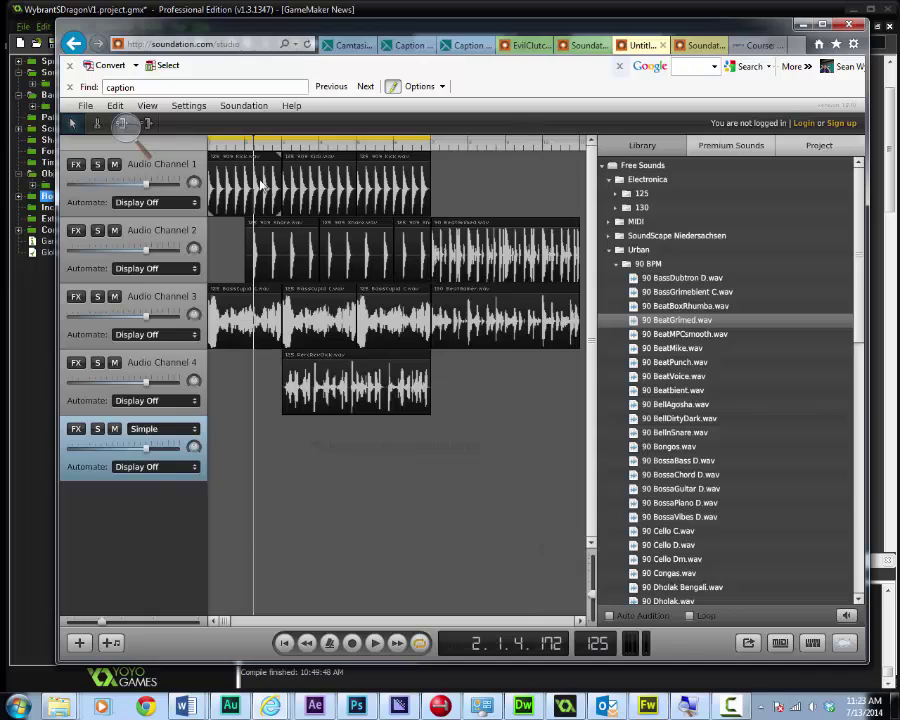
Stretch the loop region over the BeatGrimed and BeatGamer clips and play the song from the start
drag(214, 148, 387, 192)
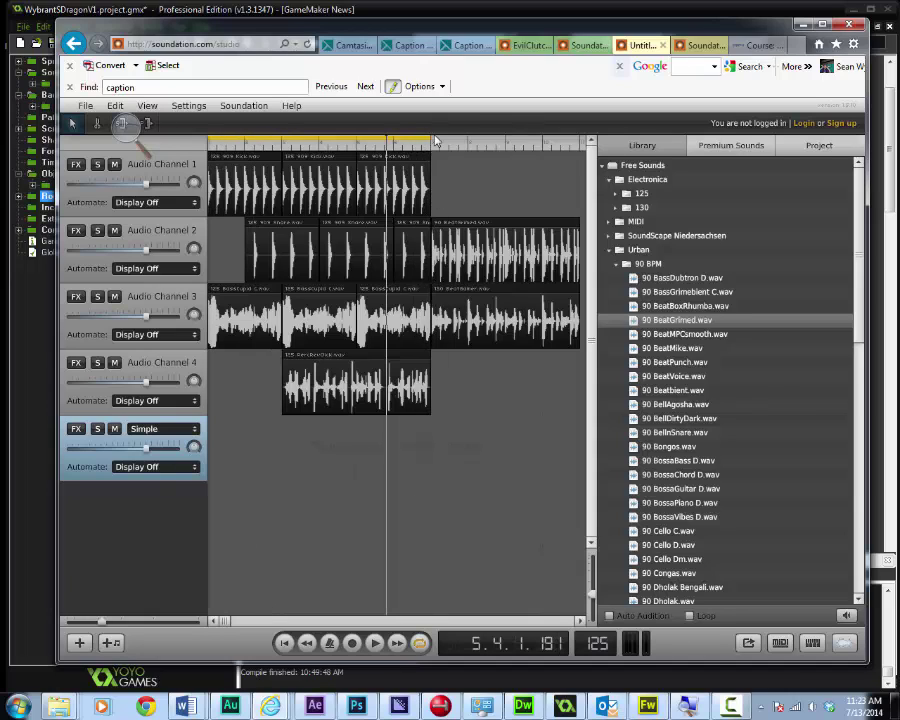
click(428, 142)
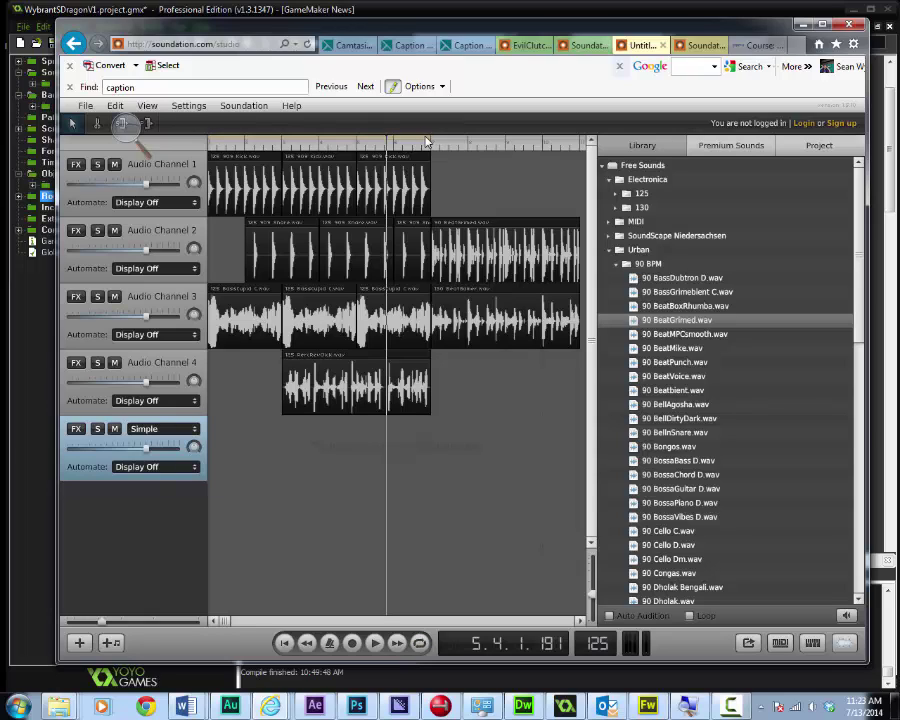
click(429, 143)
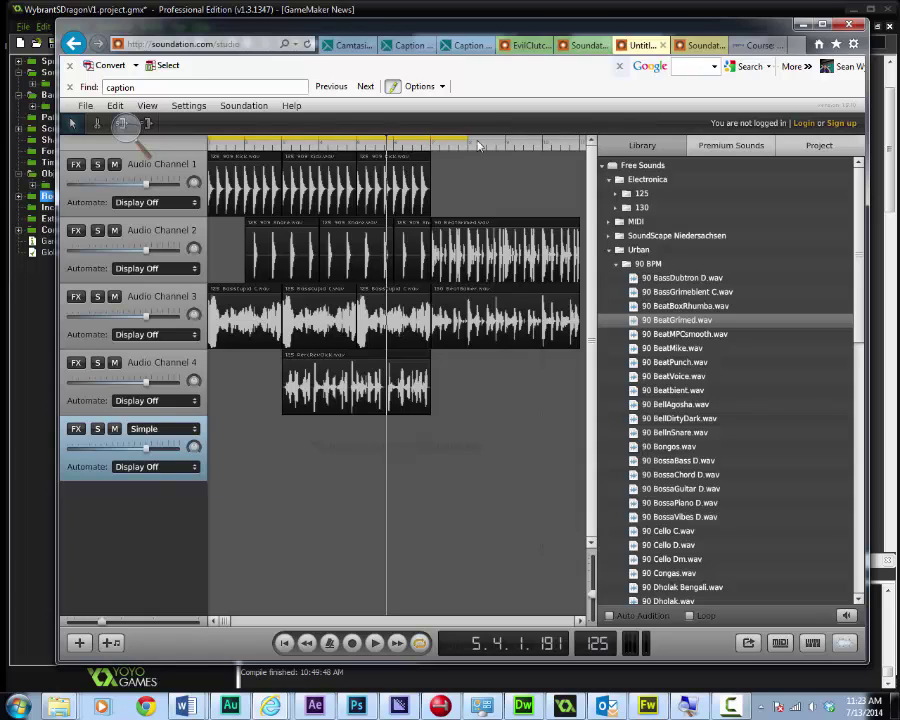
drag(429, 143, 576, 150)
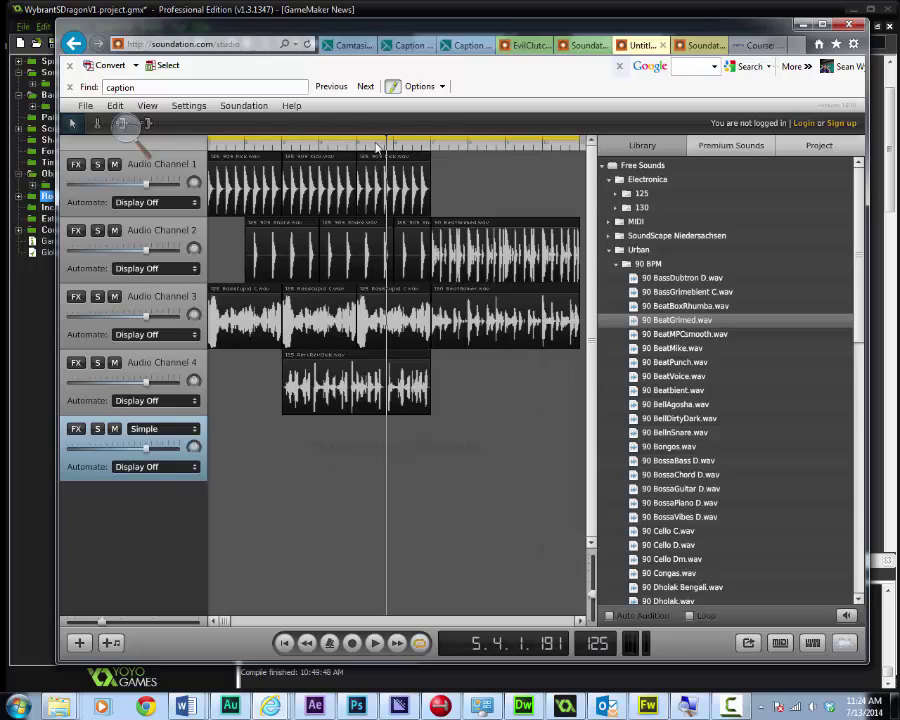
drag(370, 150, 209, 160)
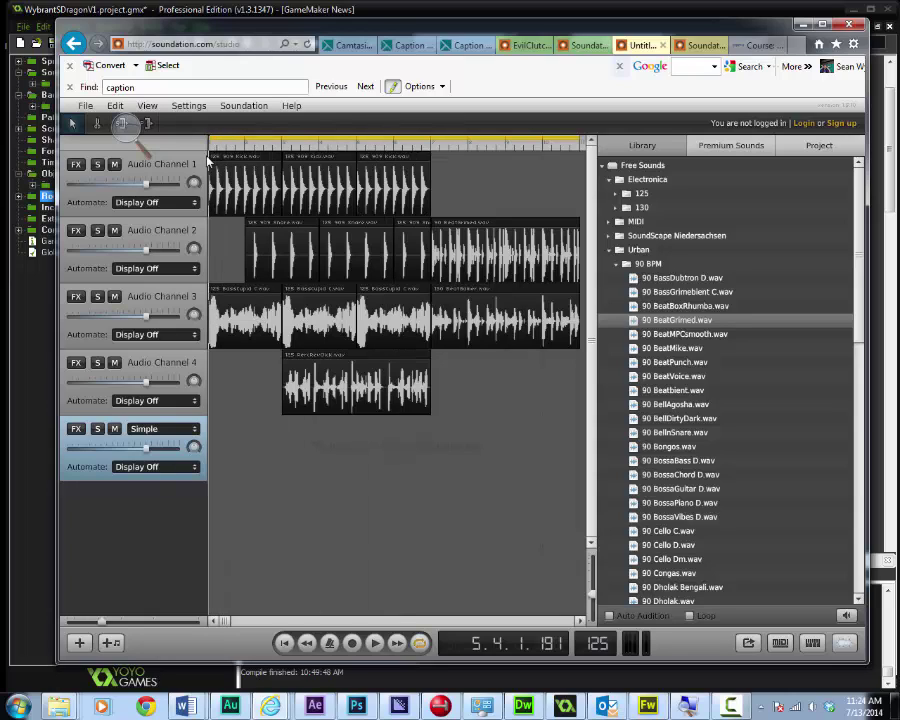
key(space)
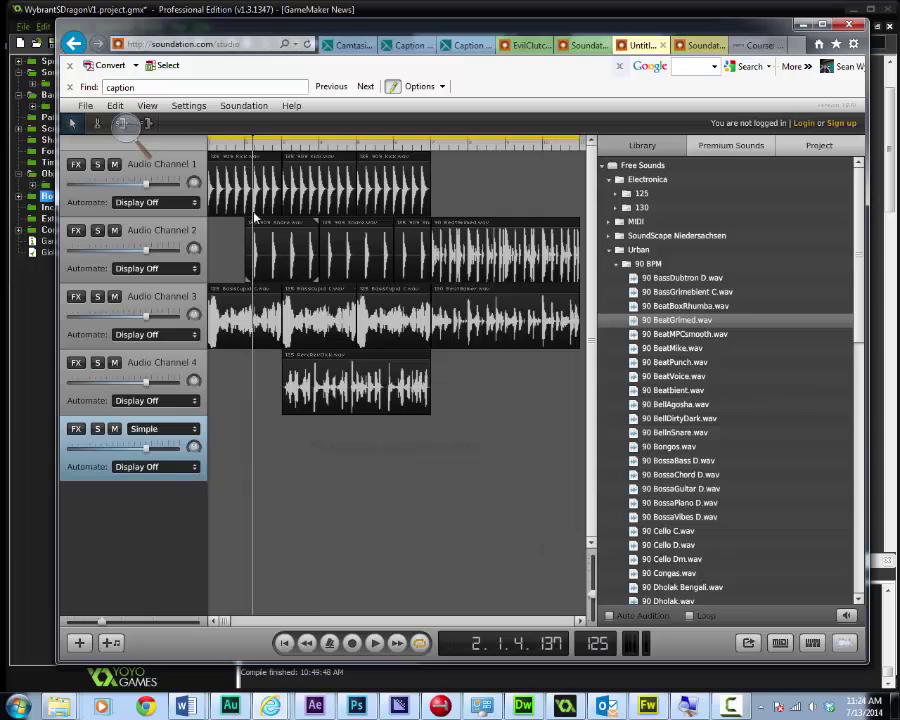
Collapse the 90 BPM, Urban and Electronica library folders and open the File menu
click(617, 265)
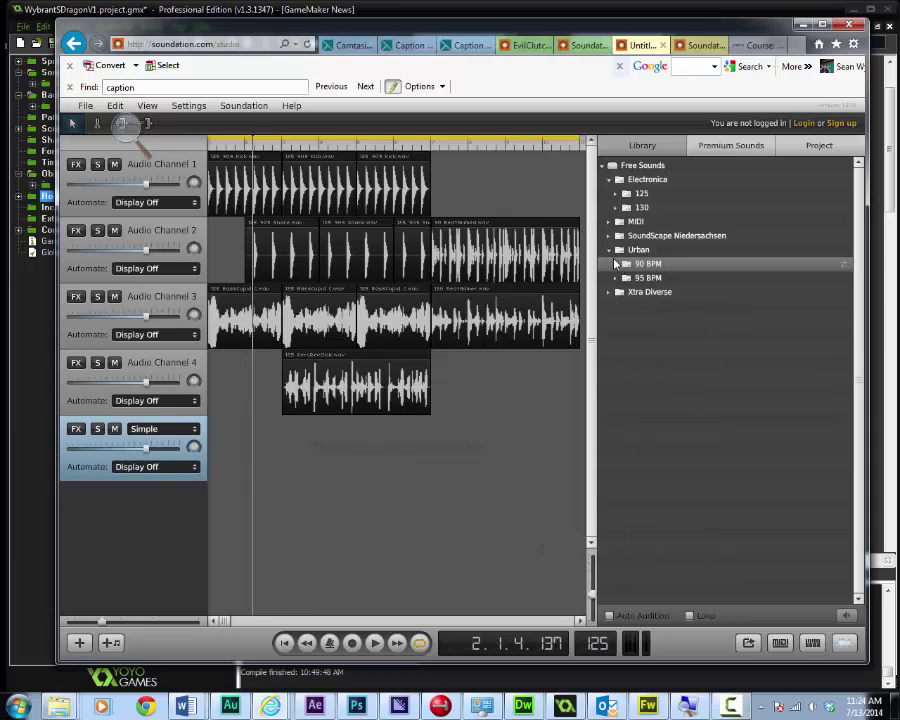
click(612, 249)
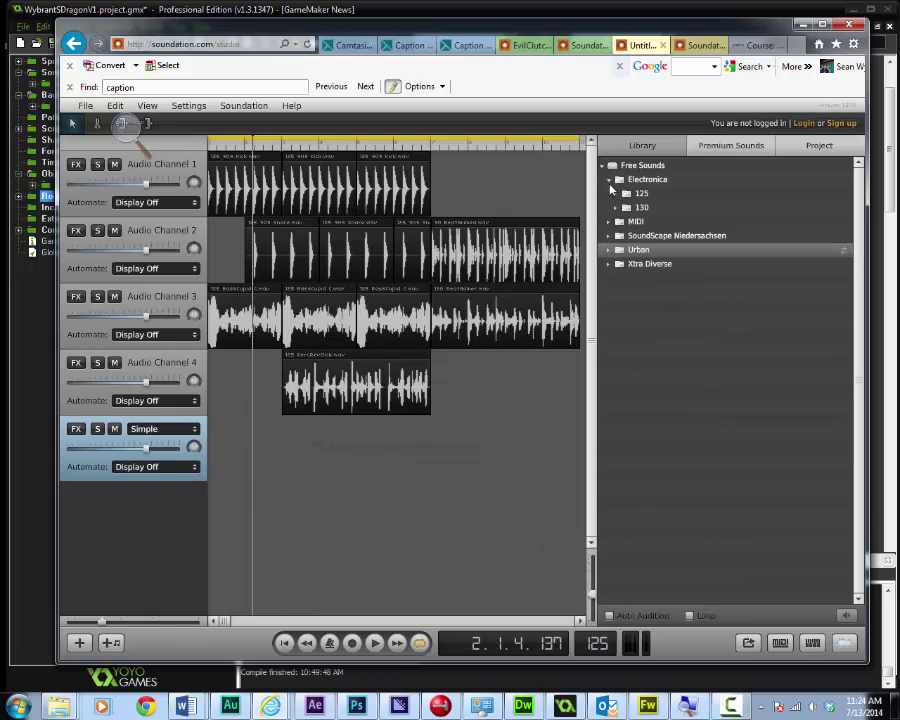
click(612, 180)
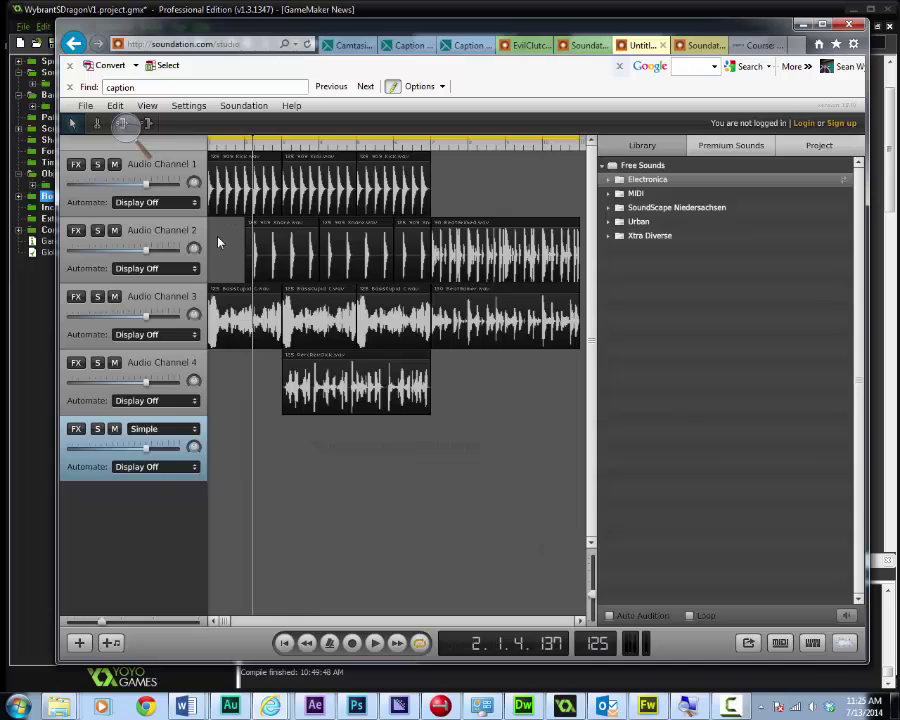
click(86, 106)
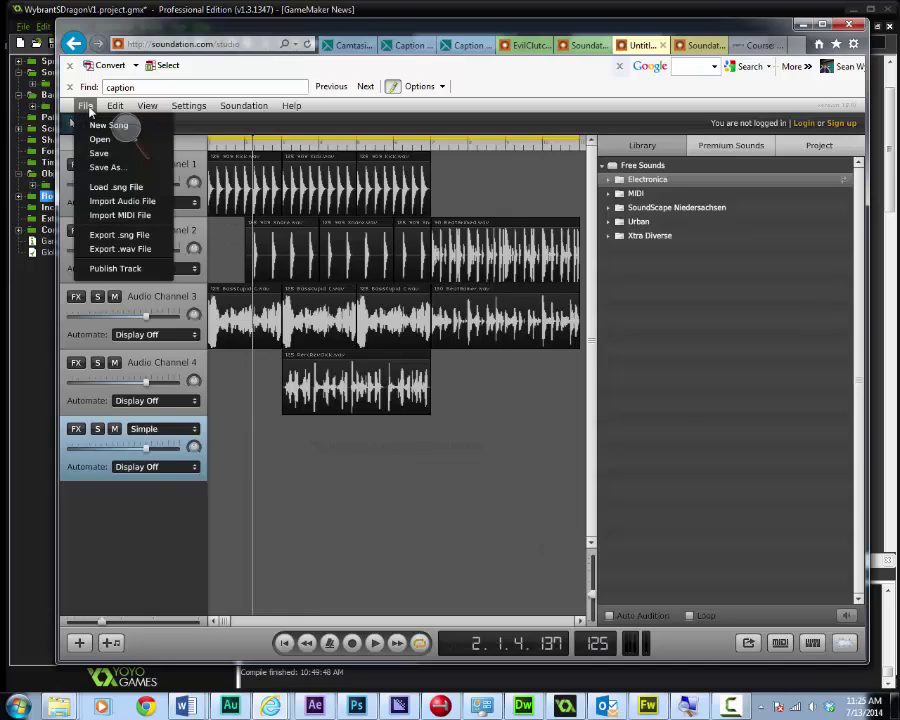
Start the WAV export and browse Tribal Studios Data to PalmerHS > GameProgramming > GameProgramming1
click(134, 253)
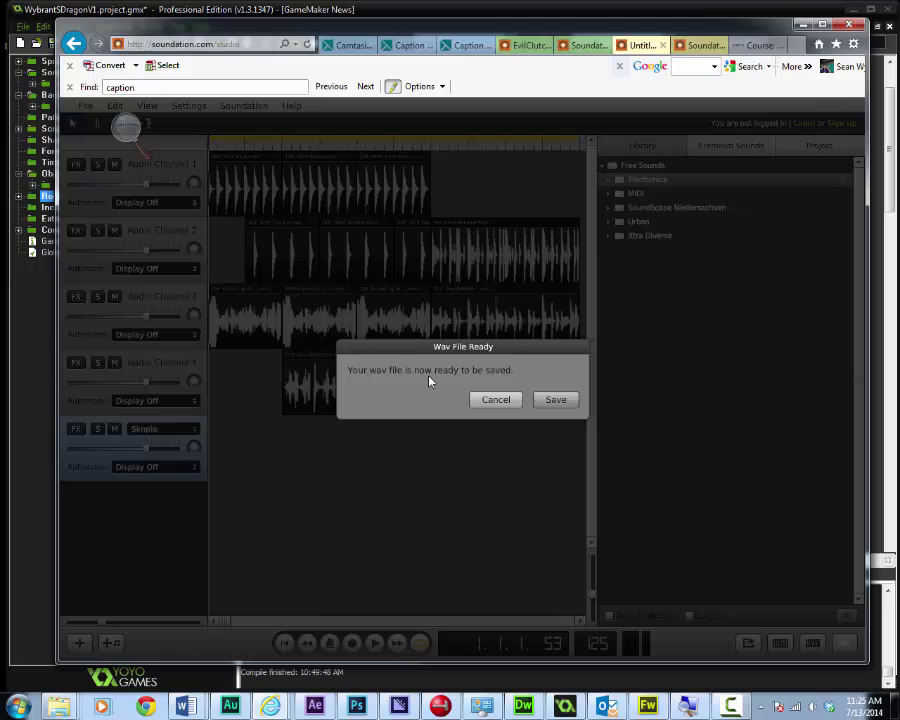
click(555, 400)
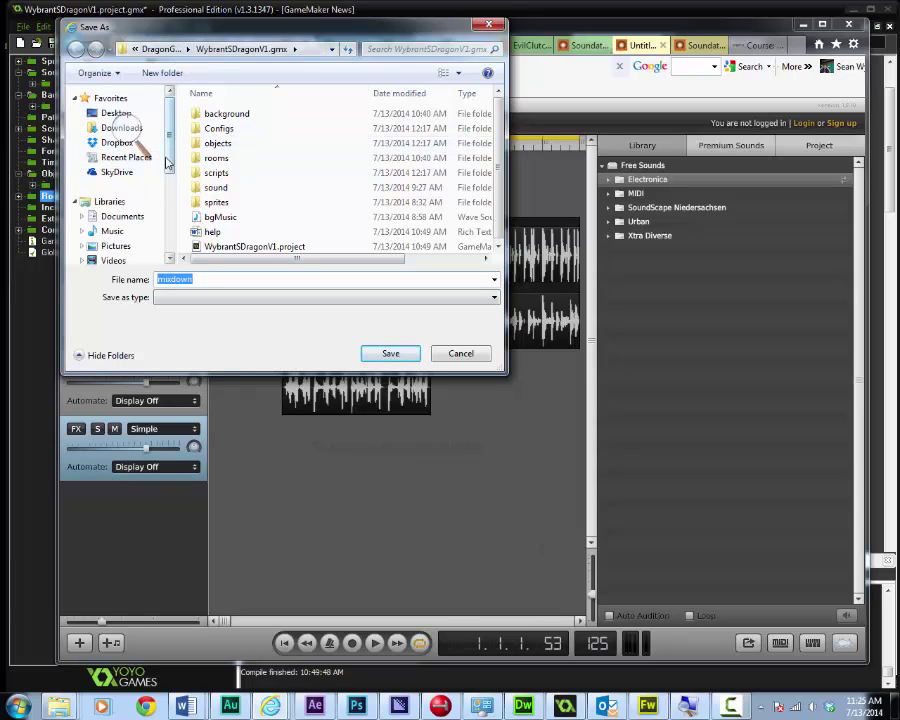
scroll(176, 240, down, 4)
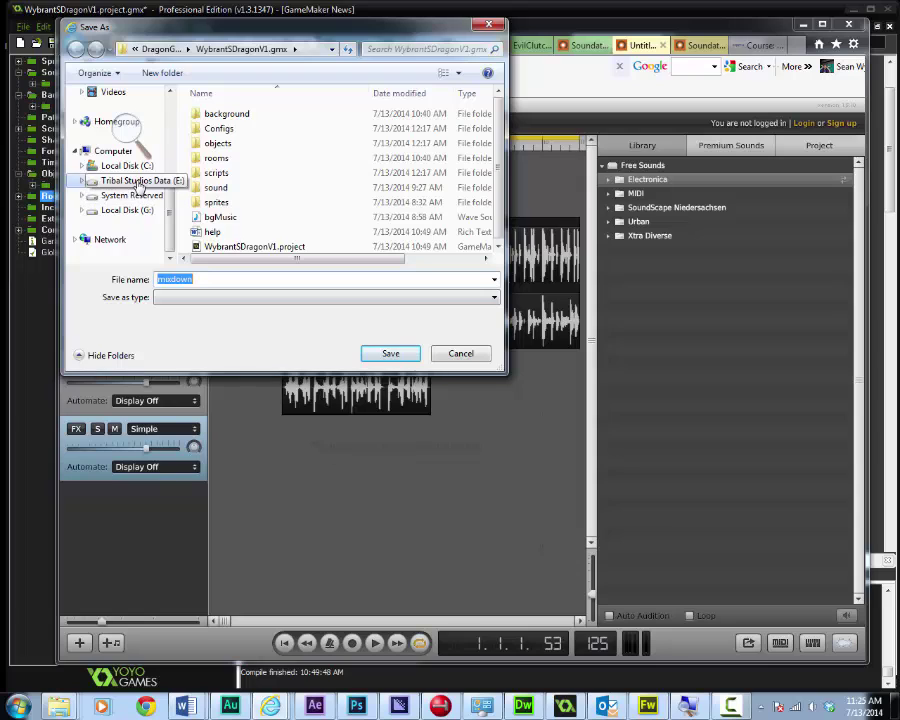
click(82, 180)
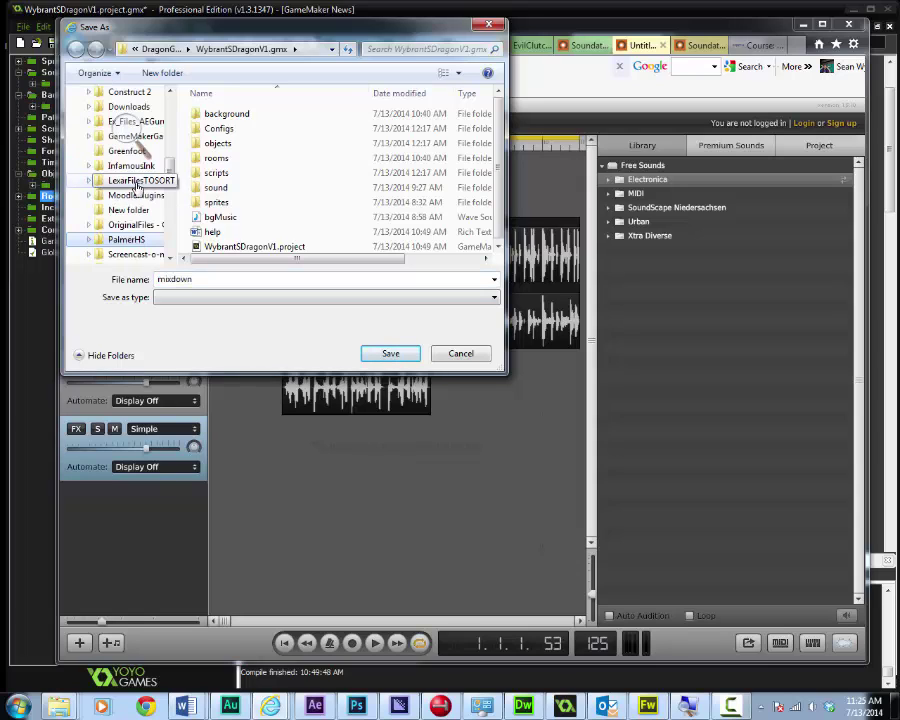
click(128, 240)
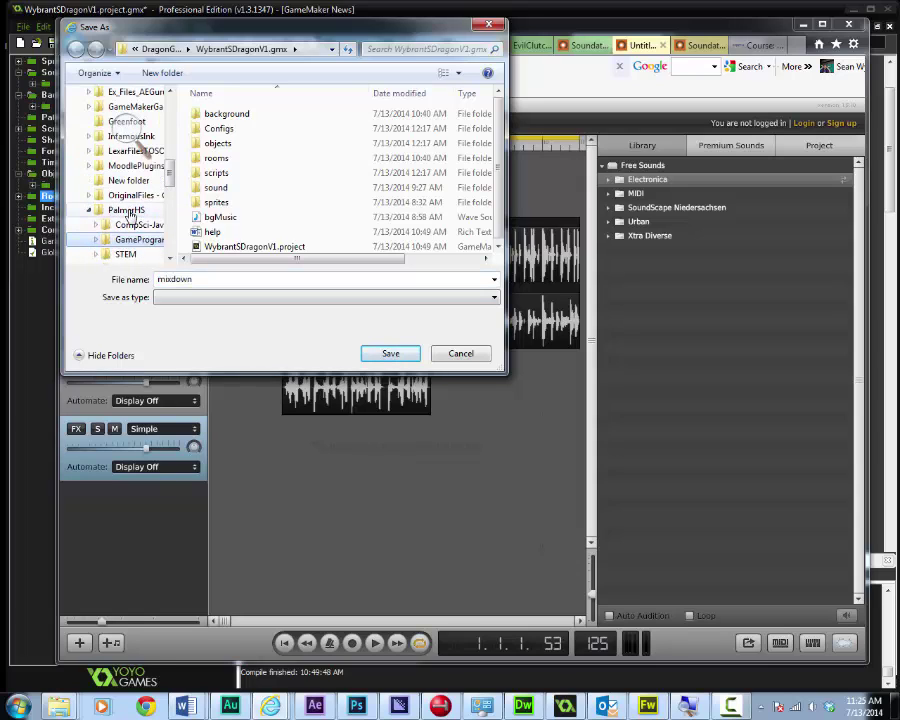
click(140, 239)
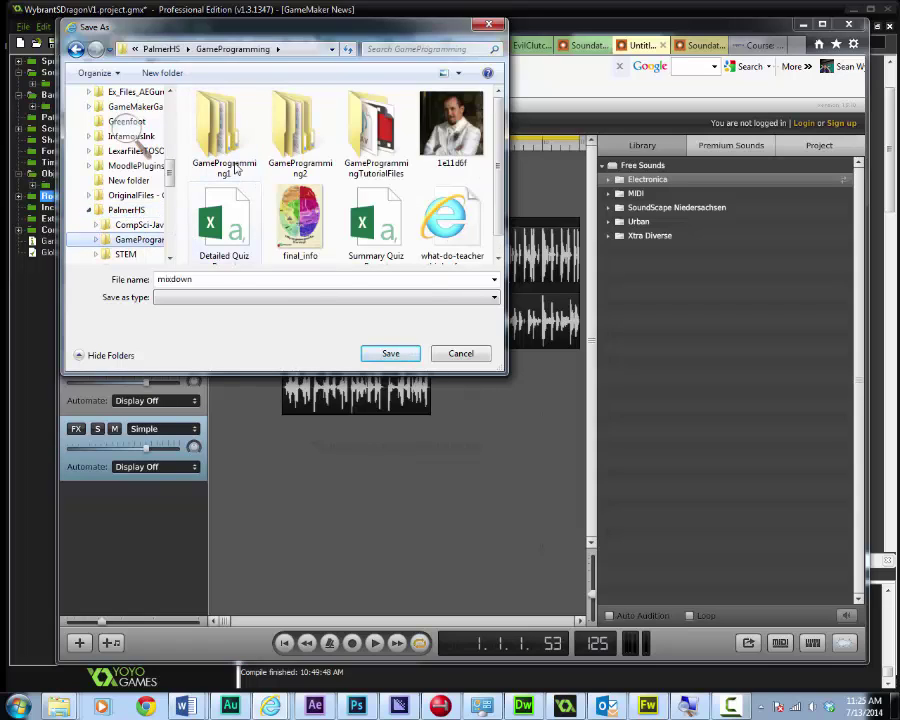
double_click(230, 146)
Save the WAV as 'funkyBackrou' inside DragonGame > WybrantSDragonV1.gmx
scroll(275, 220, down, 2)
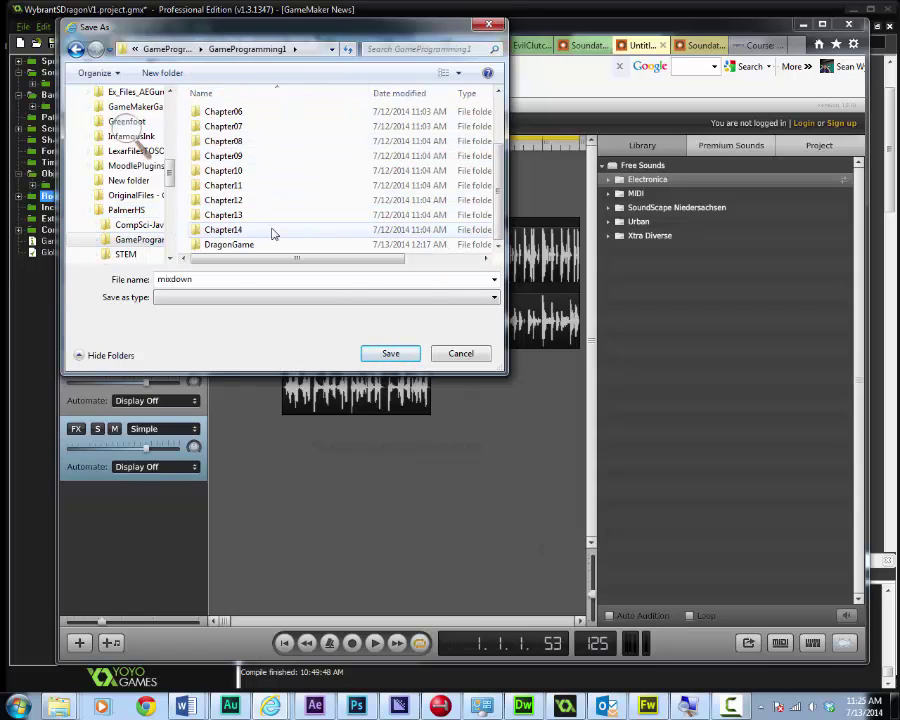
double_click(256, 246)
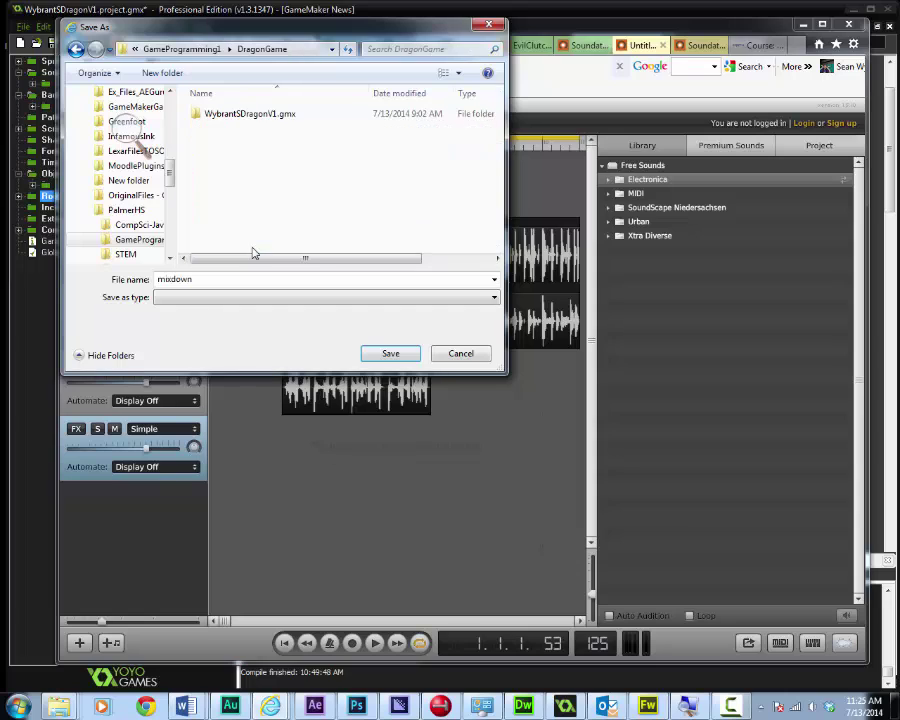
click(227, 118)
double_click(227, 118)
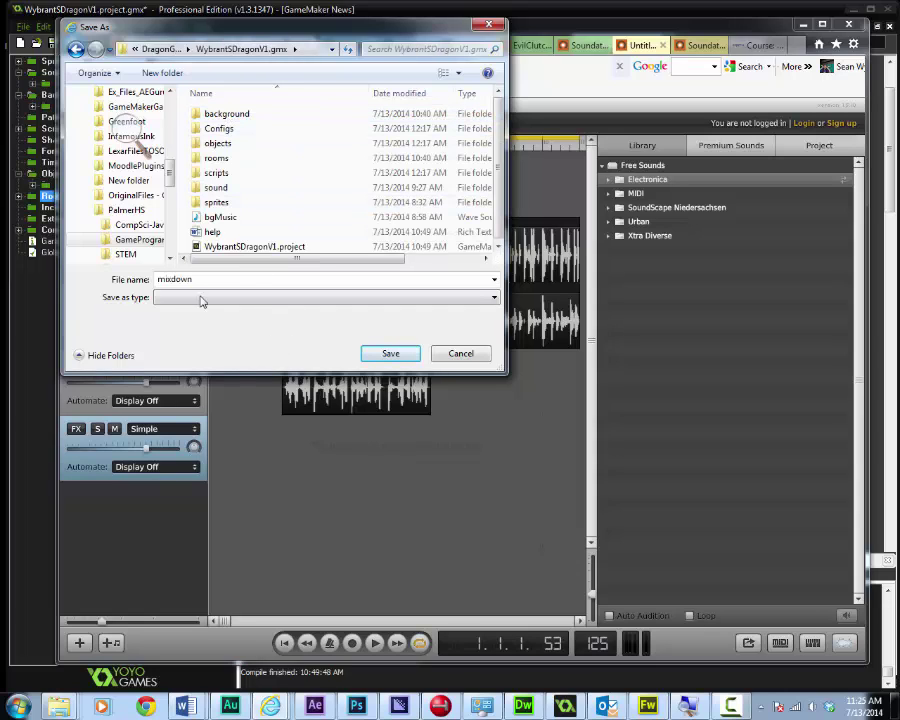
double_click(198, 279)
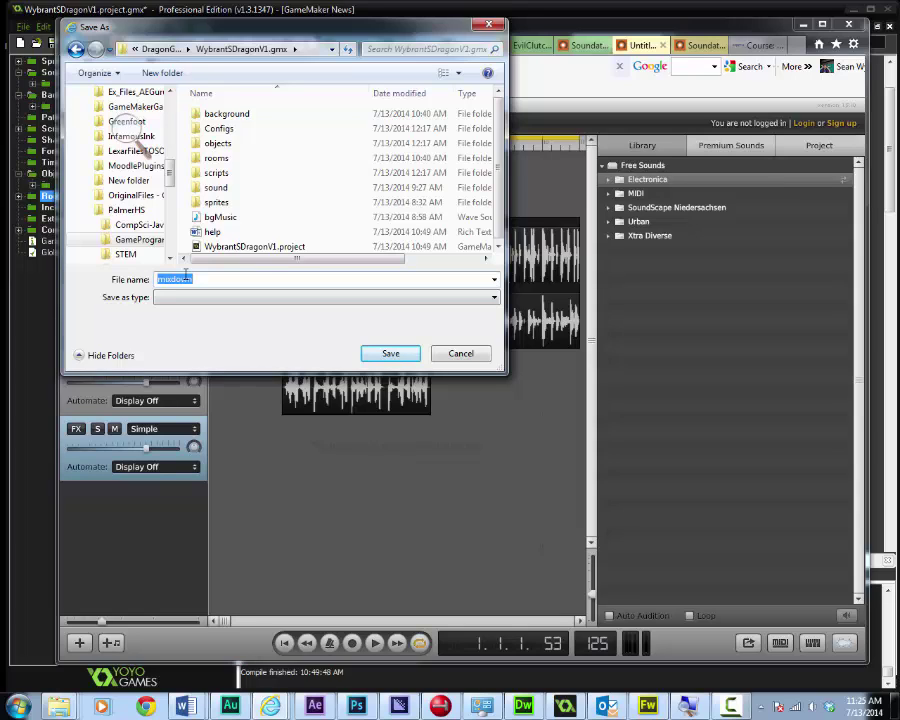
text(funkyBackroundTrack)
click(390, 354)
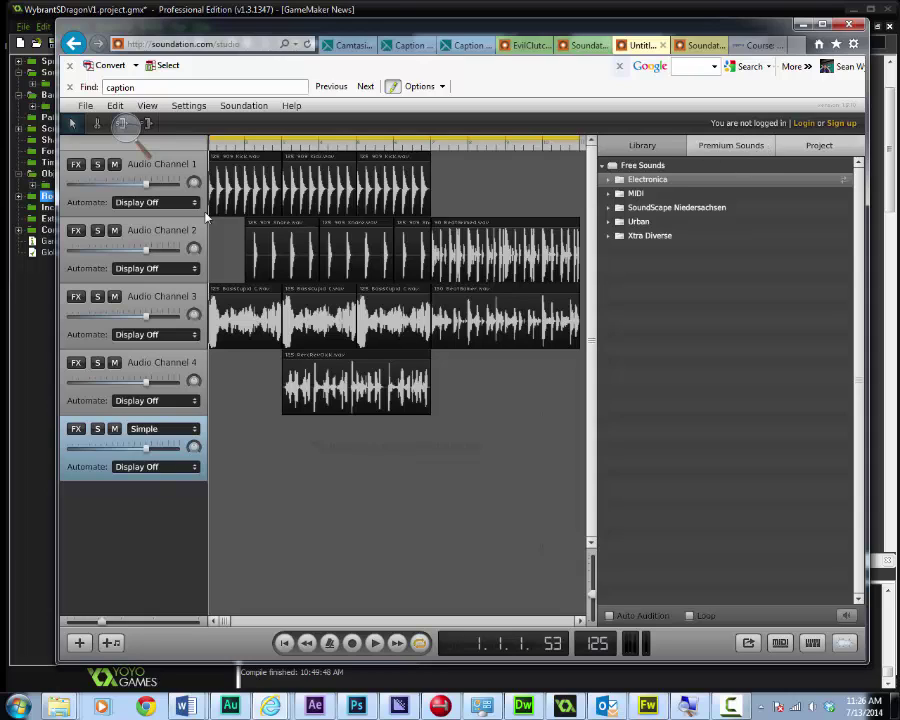
Log in to the Soundation account with the account e-mail and password
click(803, 123)
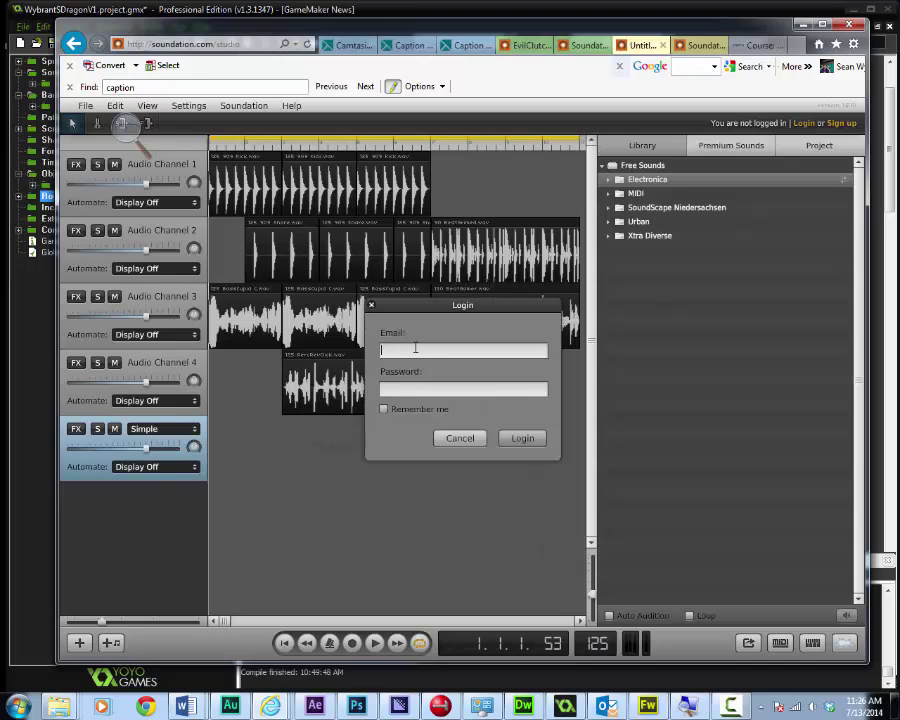
click(460, 438)
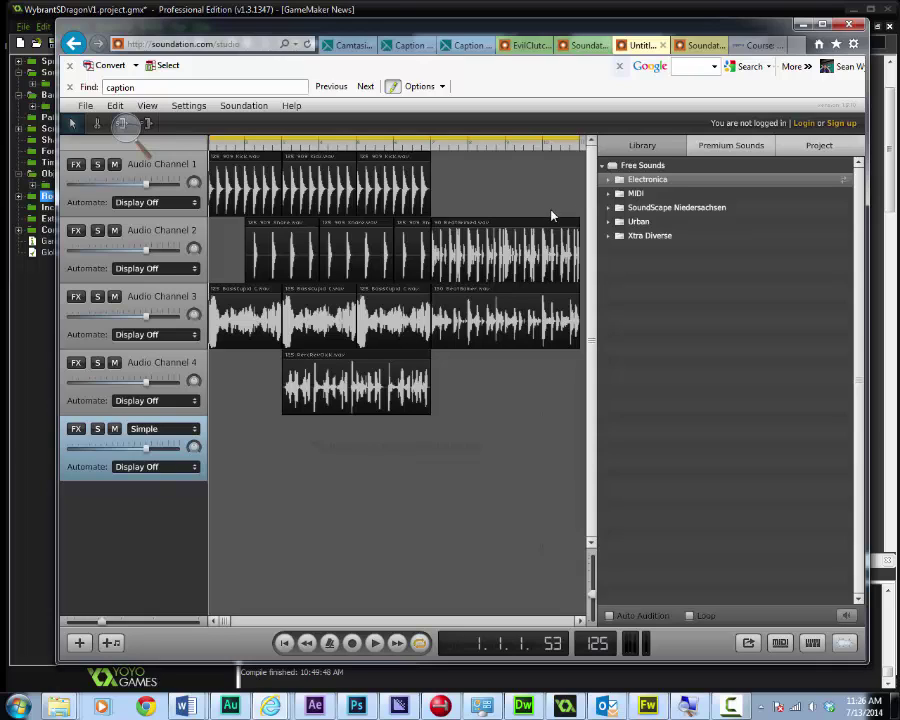
click(805, 123)
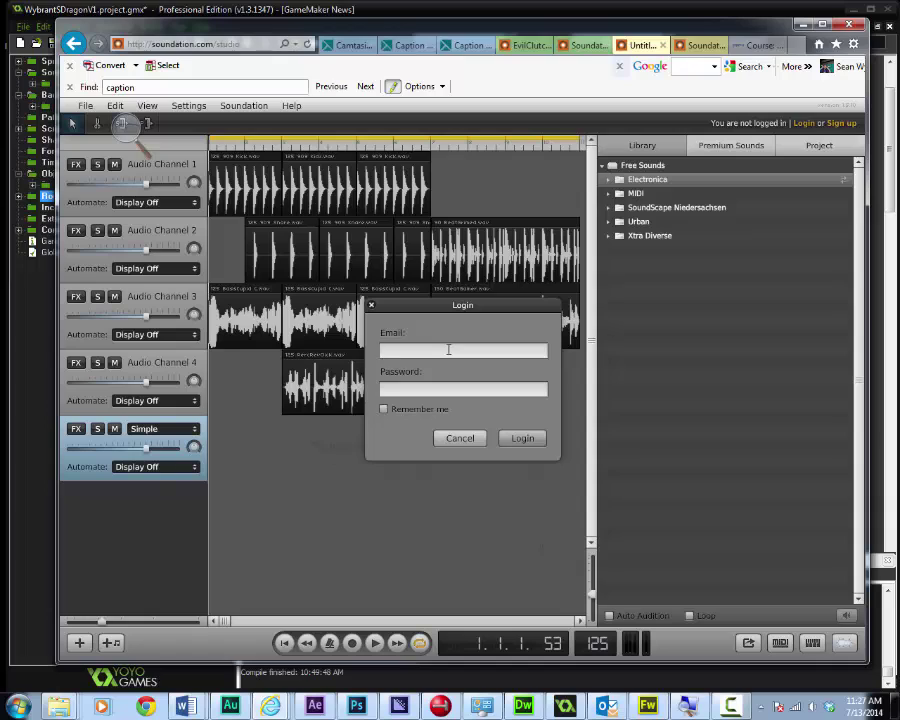
text(*****)
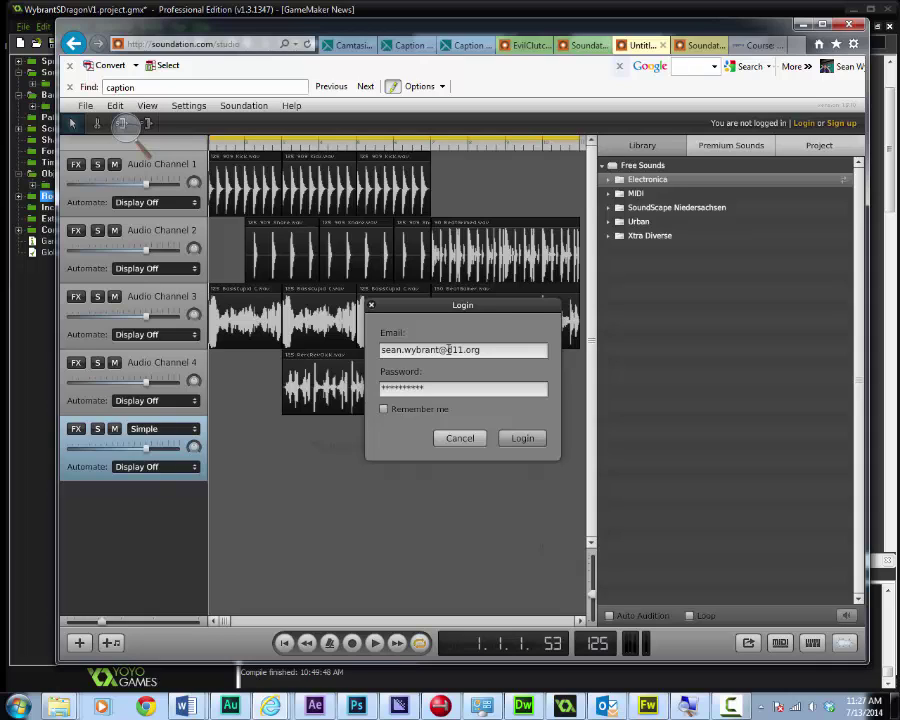
key(Return)
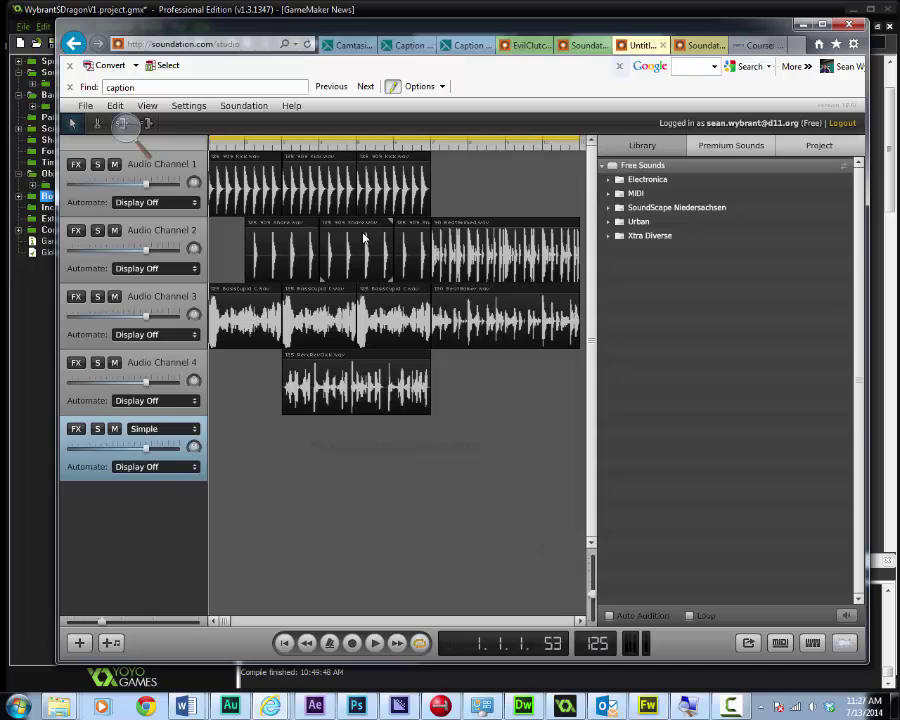
Use File > Save As to store the song online as 'backgroundFunky'
click(85, 108)
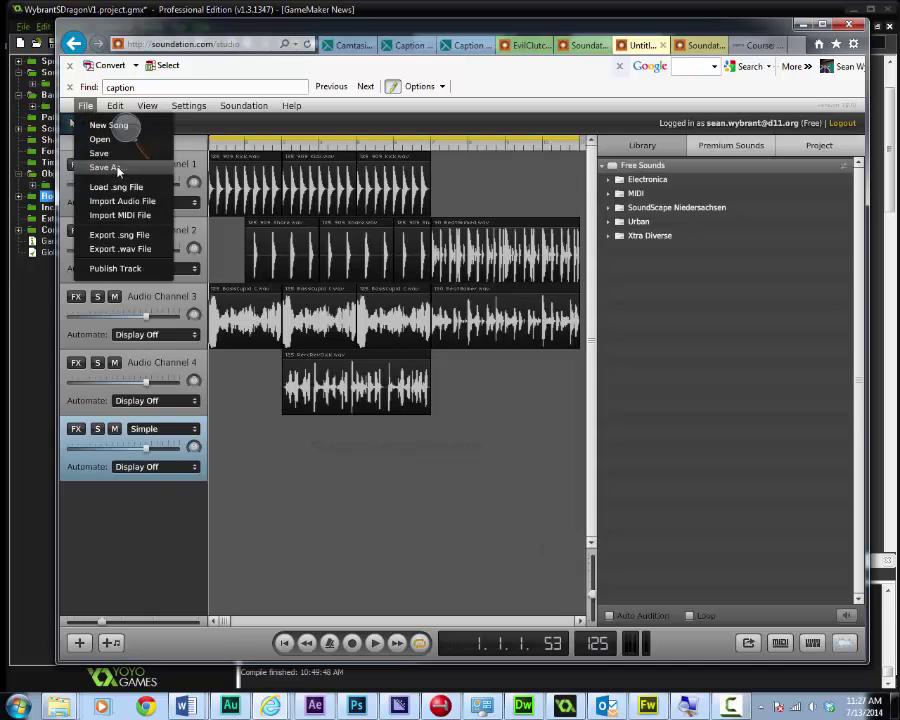
click(108, 168)
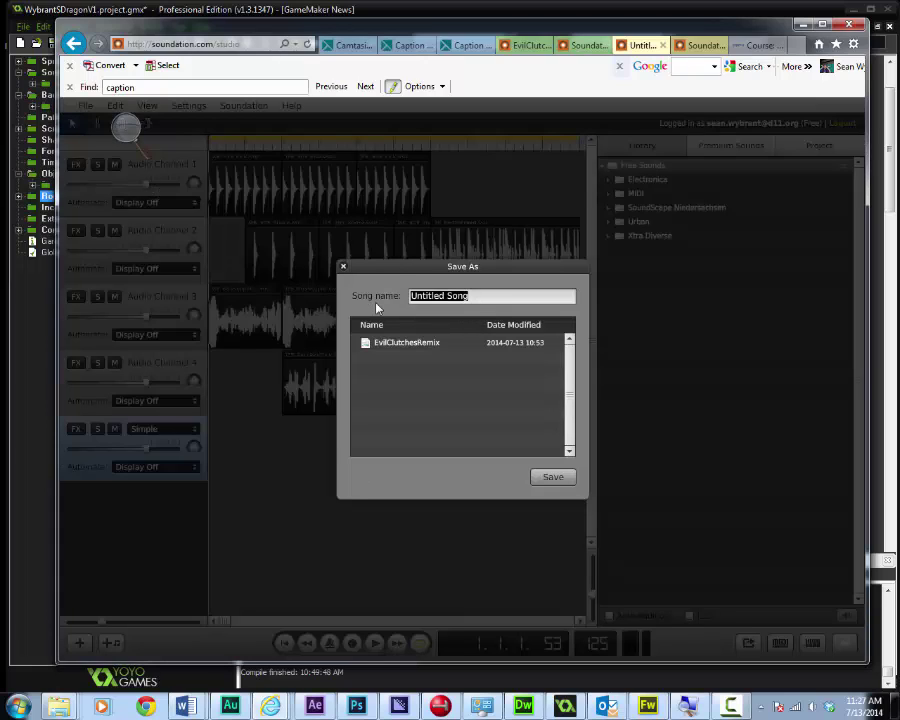
text(background)
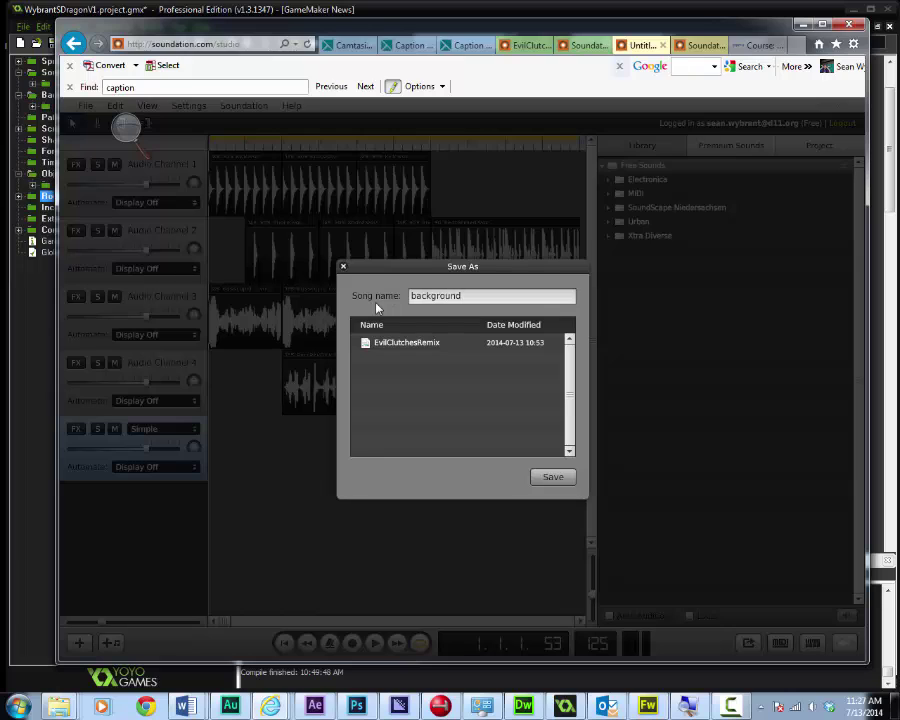
text(Funky)
click(562, 480)
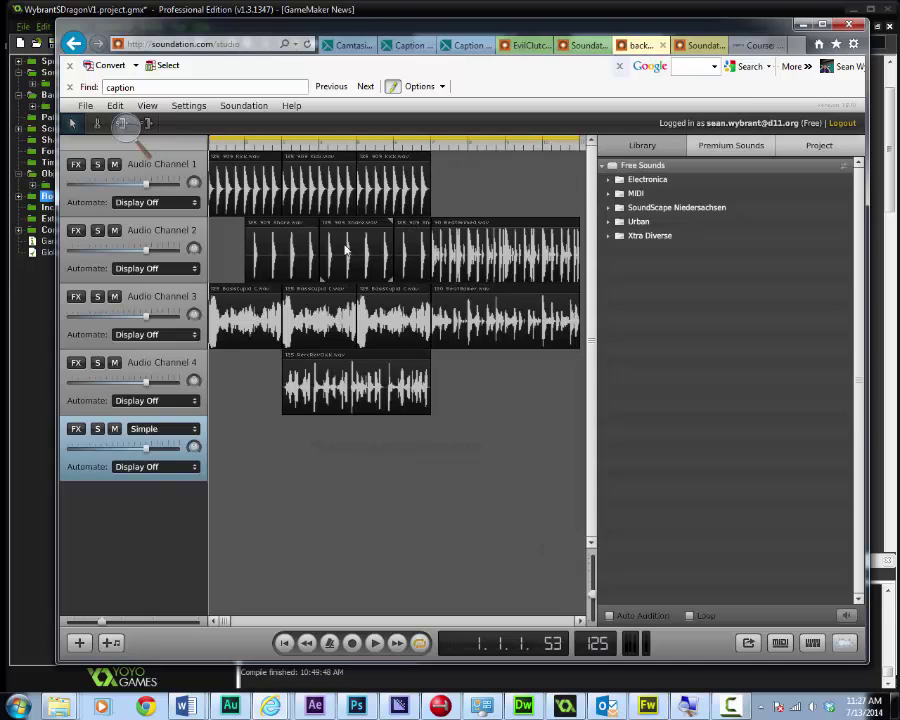
Delete 'studio' from the web address and confirm leaving the studio page
click(218, 48)
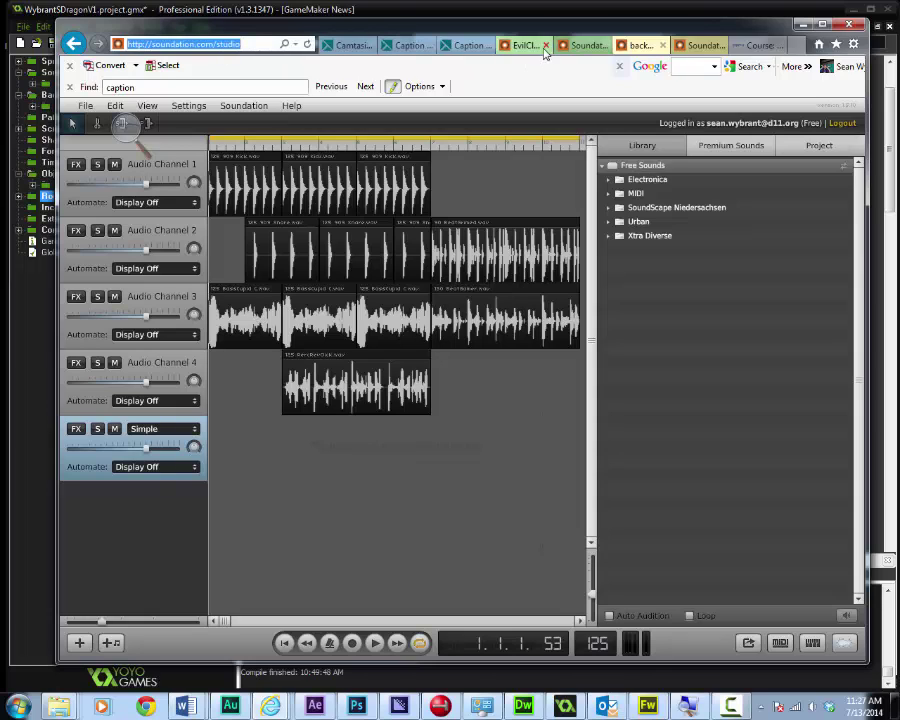
click(220, 44)
double_click(220, 44)
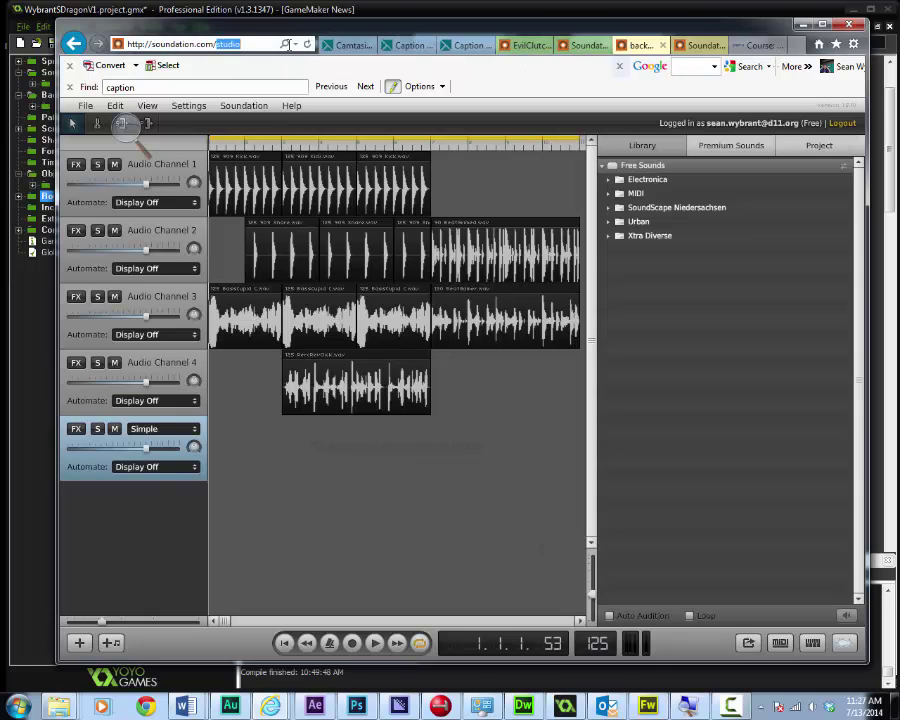
key(BackSpace)
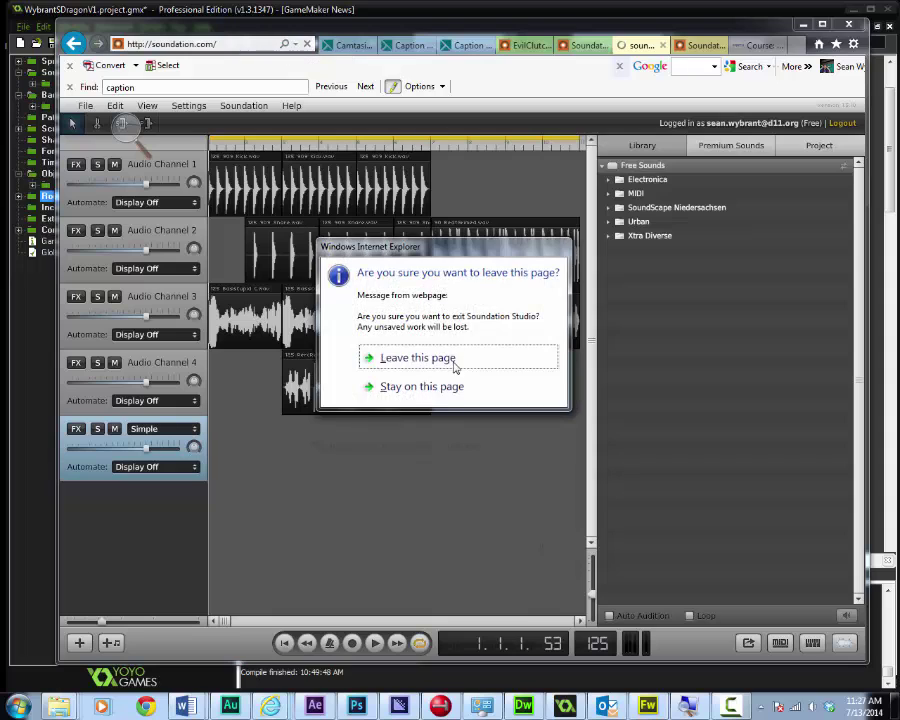
click(446, 359)
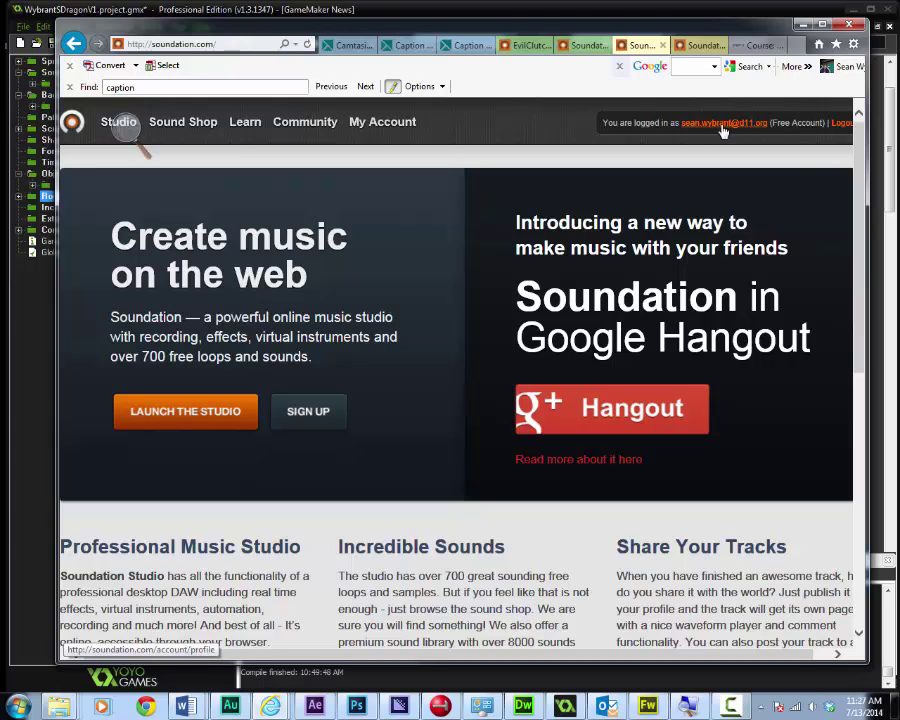
Go to My Account, then Tracks, then Manage Account
click(381, 123)
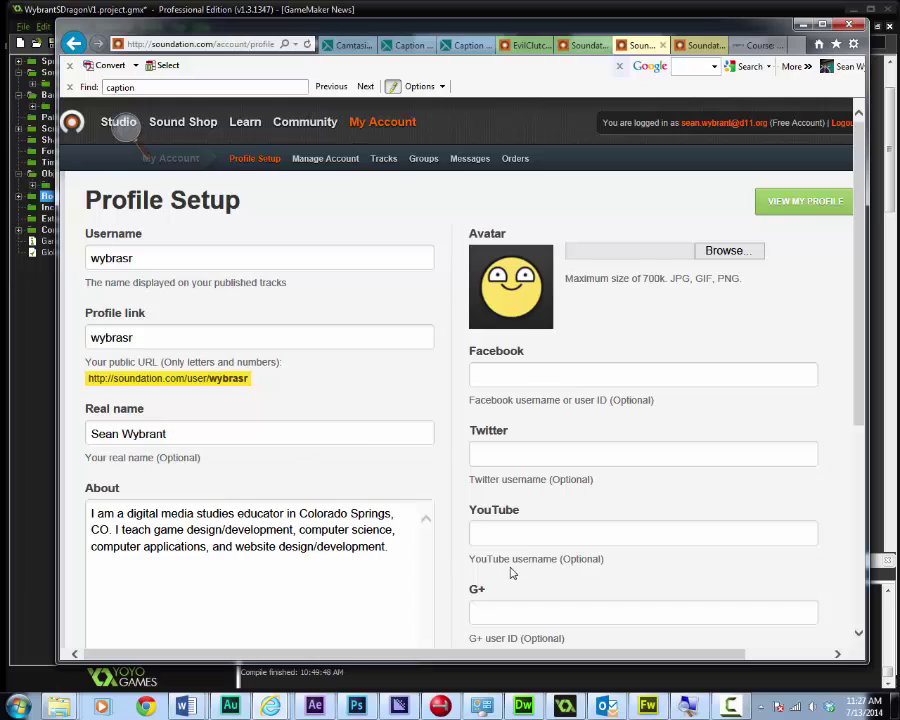
click(383, 160)
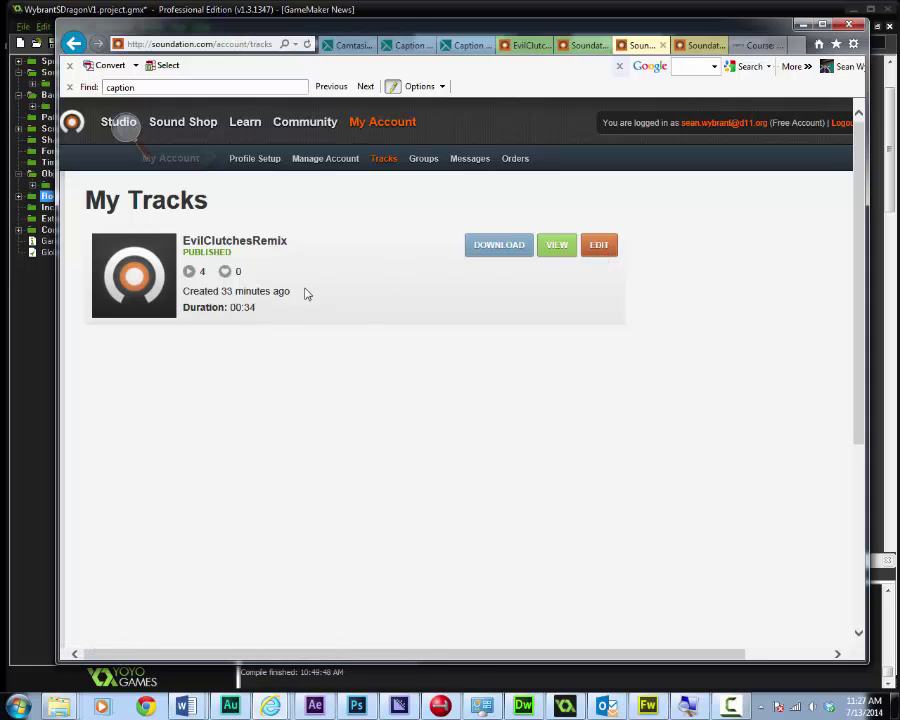
click(325, 159)
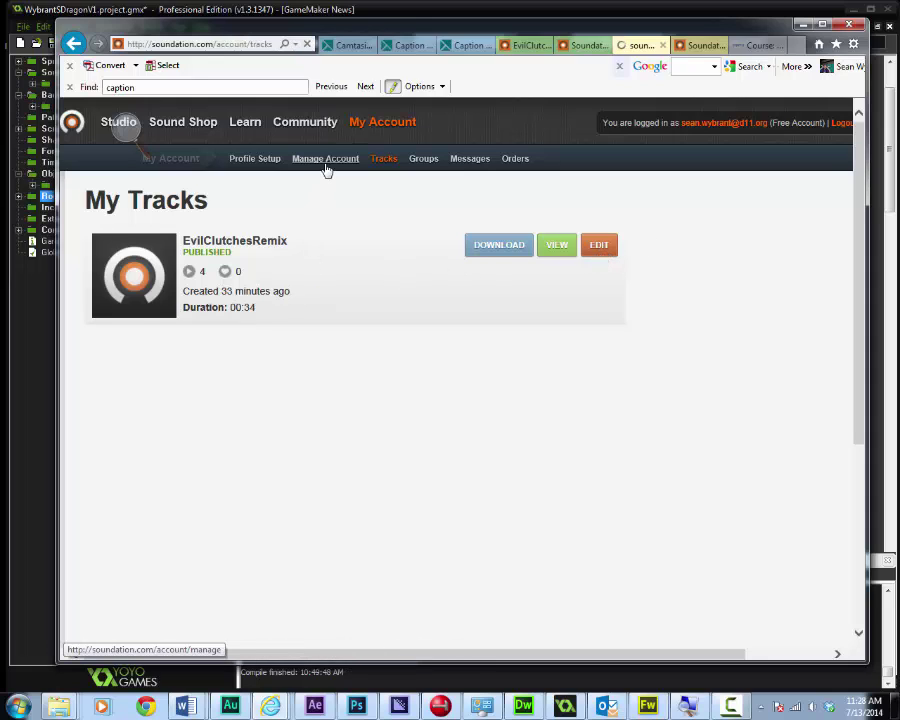